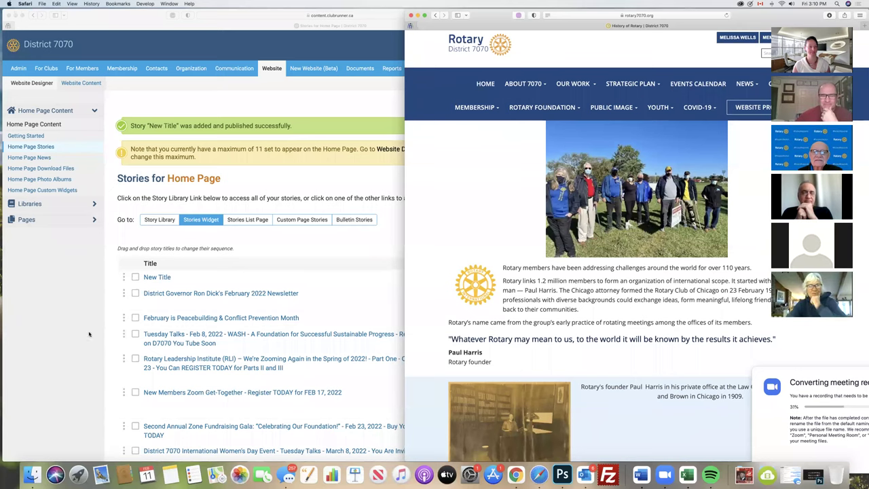
- Open the public District 7070 home page and check how the New Title story appears in the stories carousel
{"action": "left_click", "coordinate": [102, 17]}
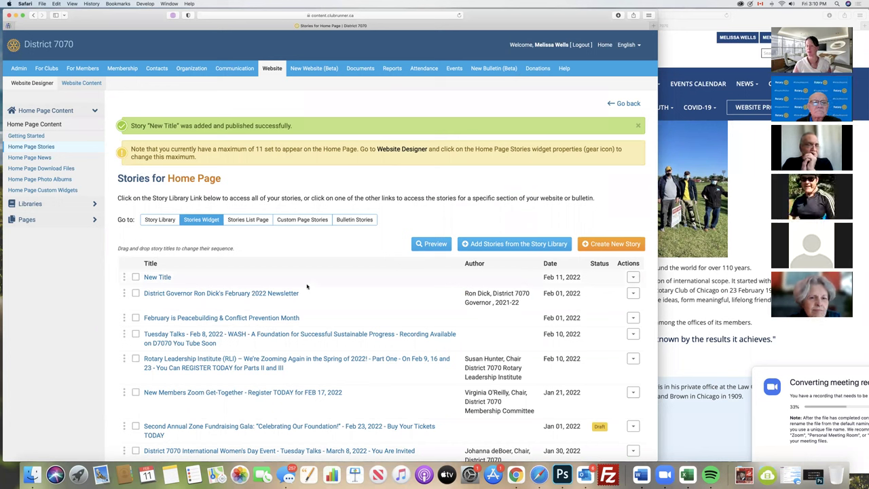
{"action": "left_click", "coordinate": [722, 317]}
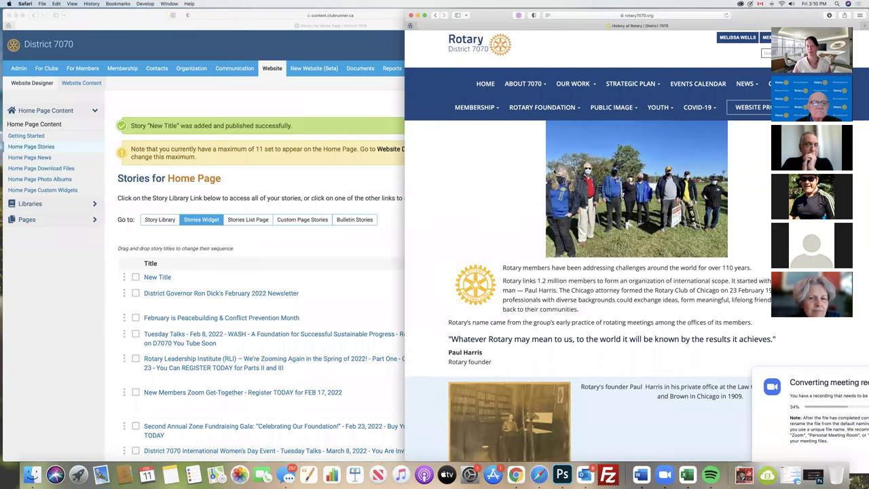
{"action": "mouse_move", "coordinate": [523, 83]}
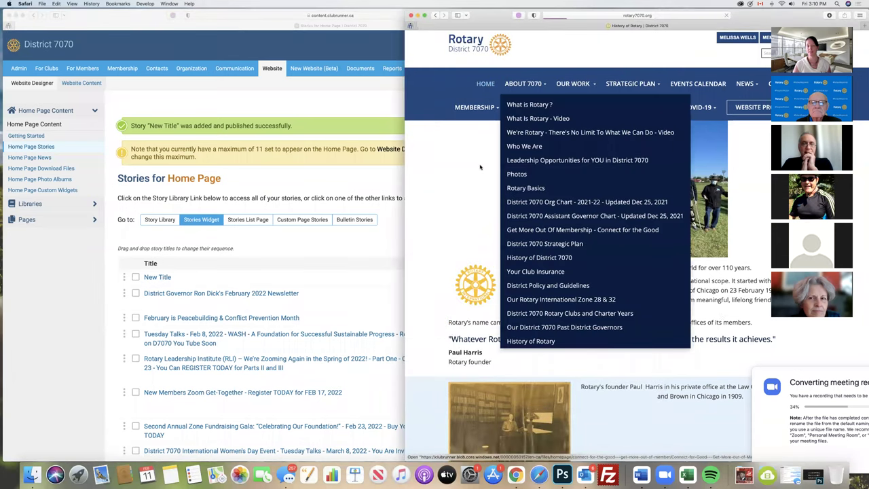
{"action": "scroll", "coordinate": [527, 203], "scroll_direction": "down", "scroll_amount": 1}
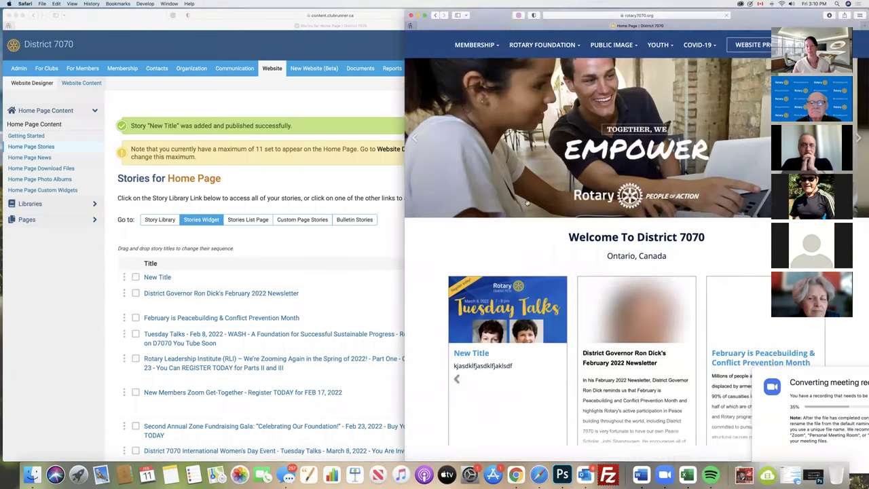
{"action": "scroll", "coordinate": [527, 202], "scroll_direction": "down", "scroll_amount": 2}
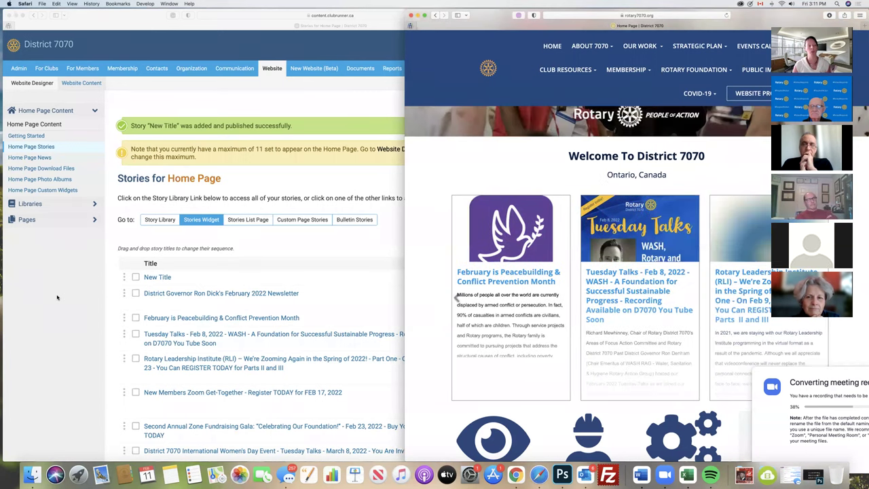
- Move the New Title story in the Home Page stories list to just below the Tuesday Talks - Feb 8, 2022 story
{"action": "left_click", "coordinate": [60, 299]}
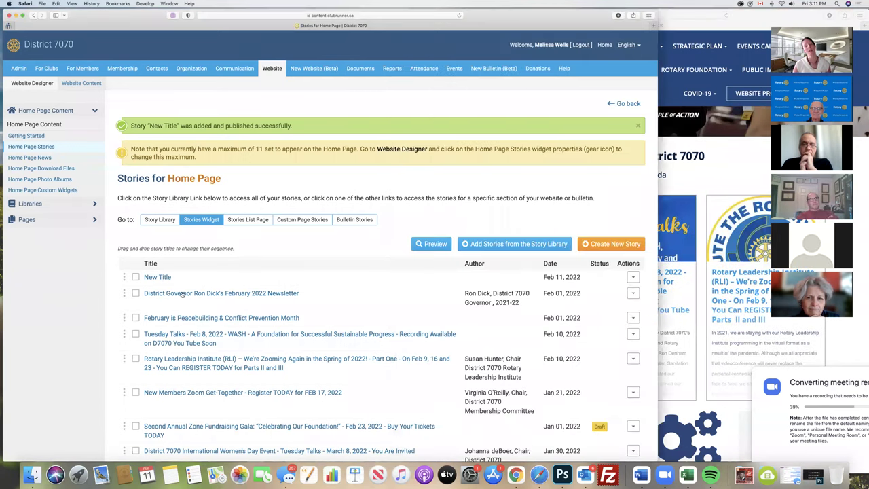
{"action": "scroll", "coordinate": [163, 278], "scroll_direction": "down", "scroll_amount": 1}
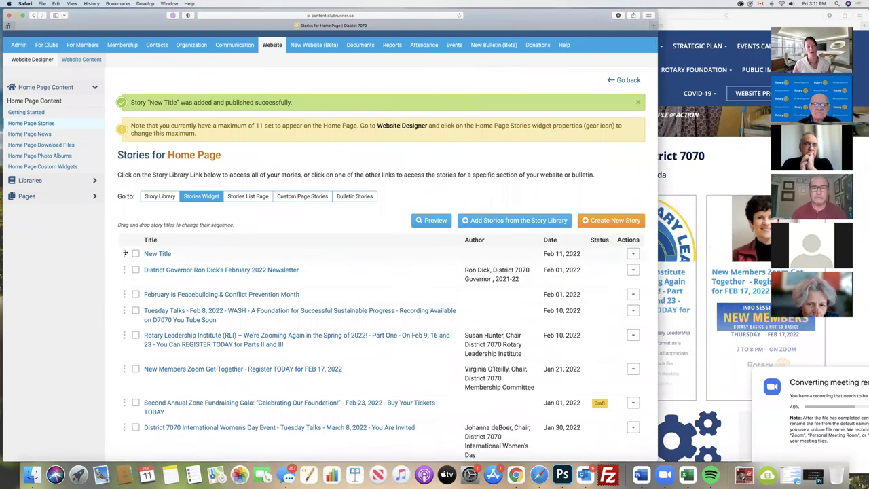
{"action": "left_click_drag", "start_coordinate": [126, 278], "coordinate": [132, 320]}
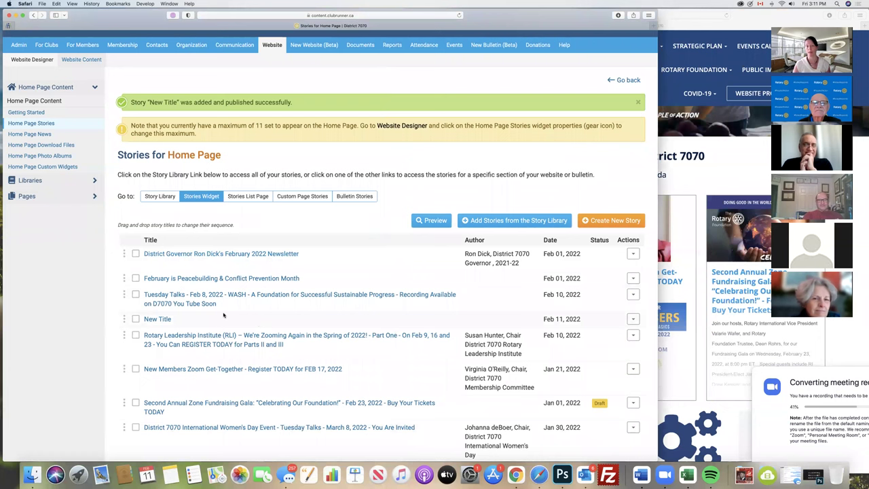
- Reload the public District 7070 home page and advance the stories carousel to check the New Title story's position
{"action": "left_click", "coordinate": [713, 438]}
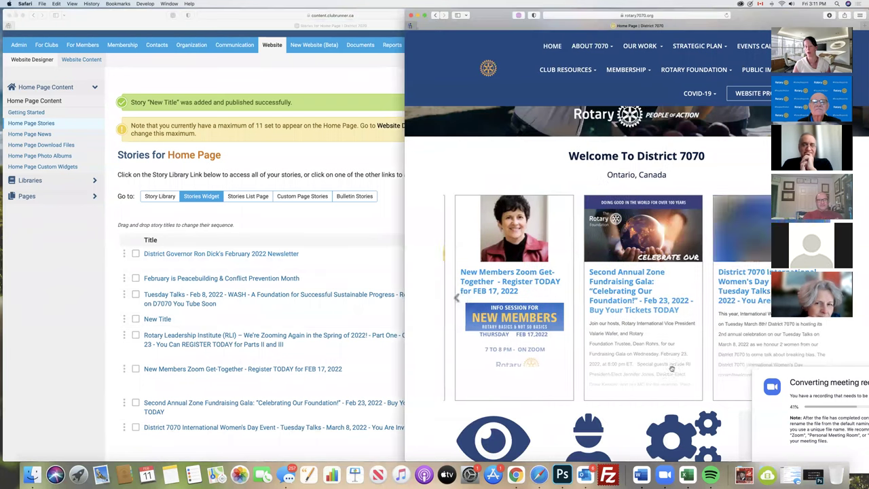
{"action": "left_click", "coordinate": [726, 15]}
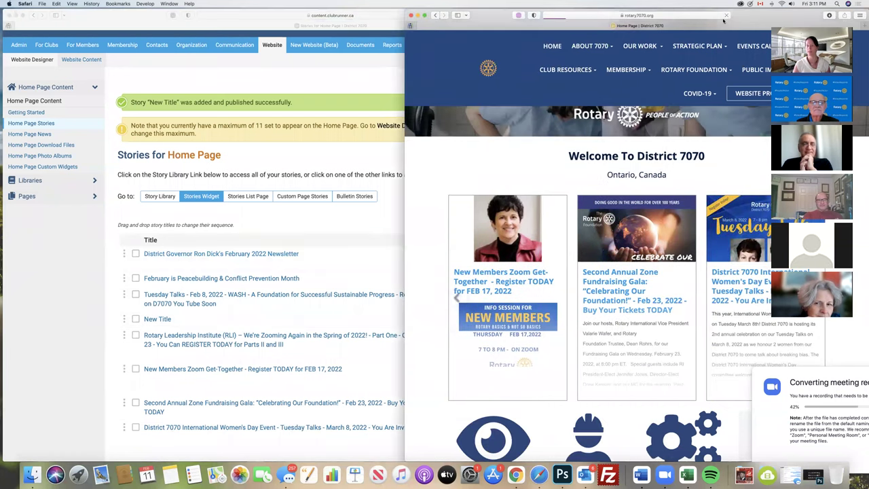
{"action": "scroll", "coordinate": [677, 120], "scroll_direction": "down", "scroll_amount": 3}
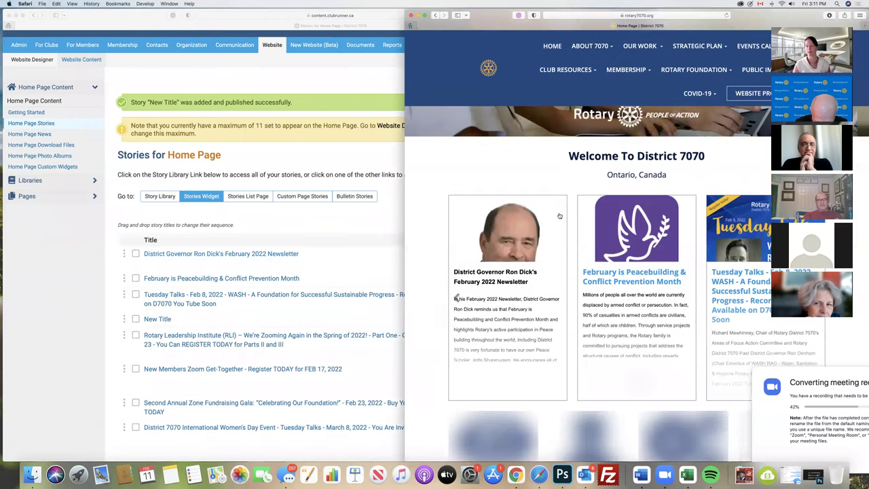
{"action": "left_click_drag", "start_coordinate": [598, 15], "coordinate": [536, 15]}
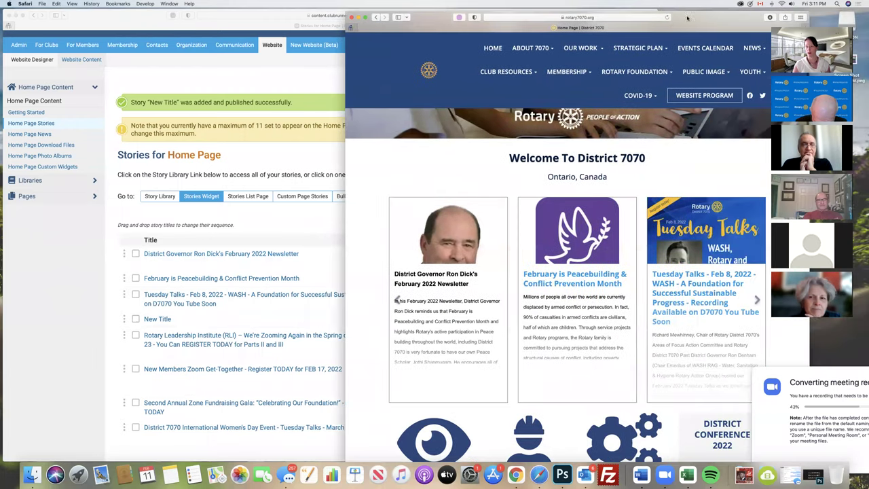
{"action": "left_click", "coordinate": [750, 299]}
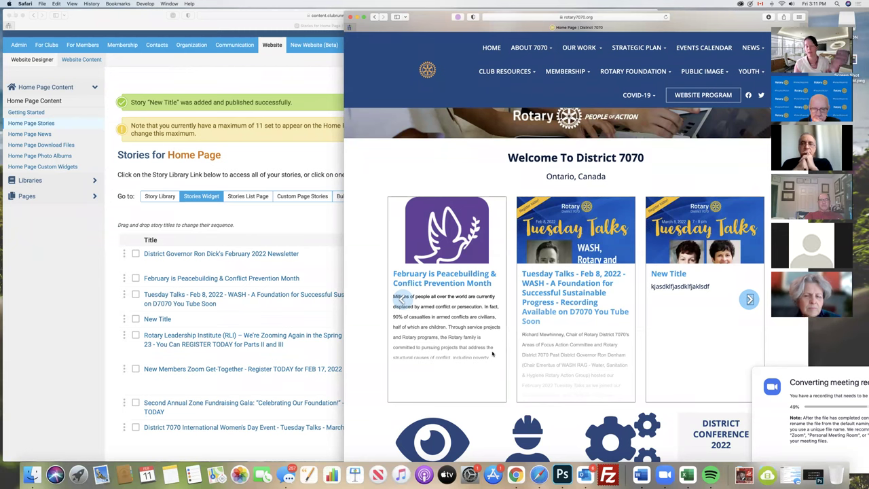
- Remove the New Title story from the Home Page stories widget in ClubRunner
{"action": "left_click", "coordinate": [60, 307]}
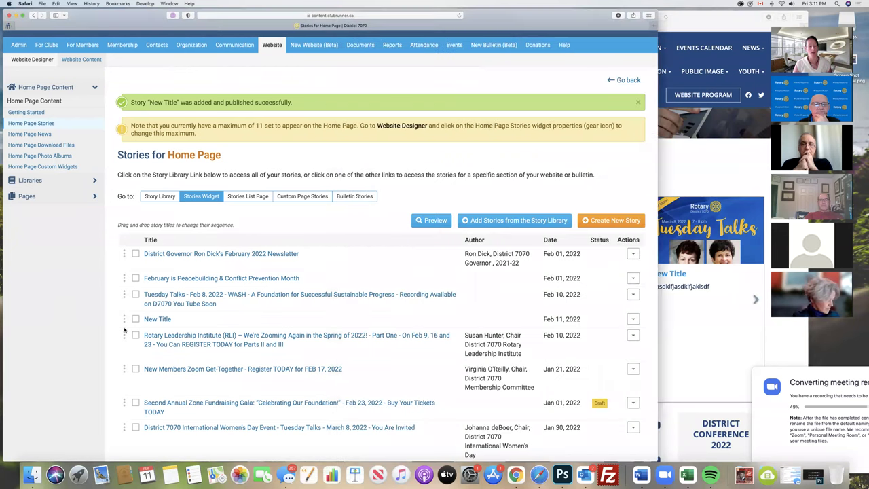
{"action": "left_click", "coordinate": [632, 319]}
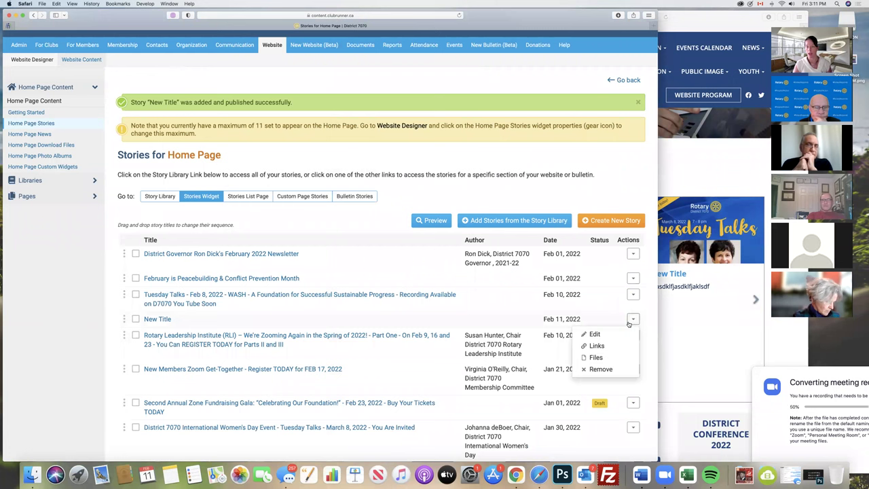
{"action": "left_click", "coordinate": [601, 369]}
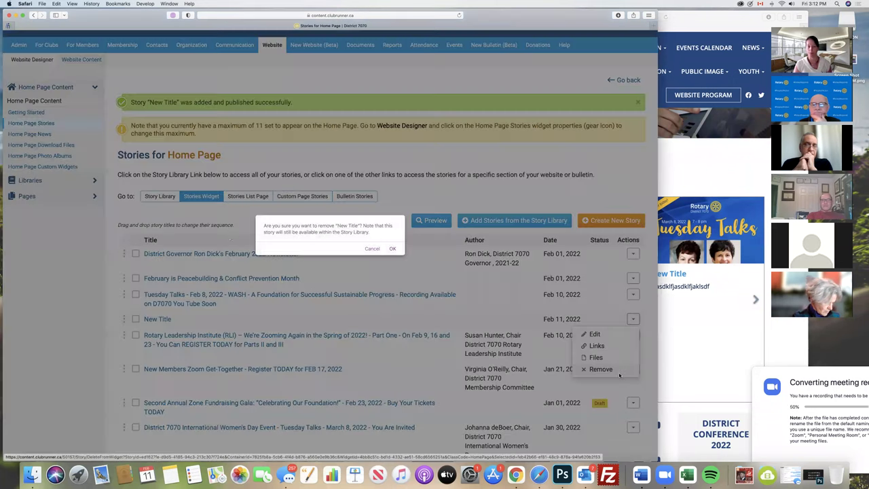
{"action": "left_click", "coordinate": [392, 248]}
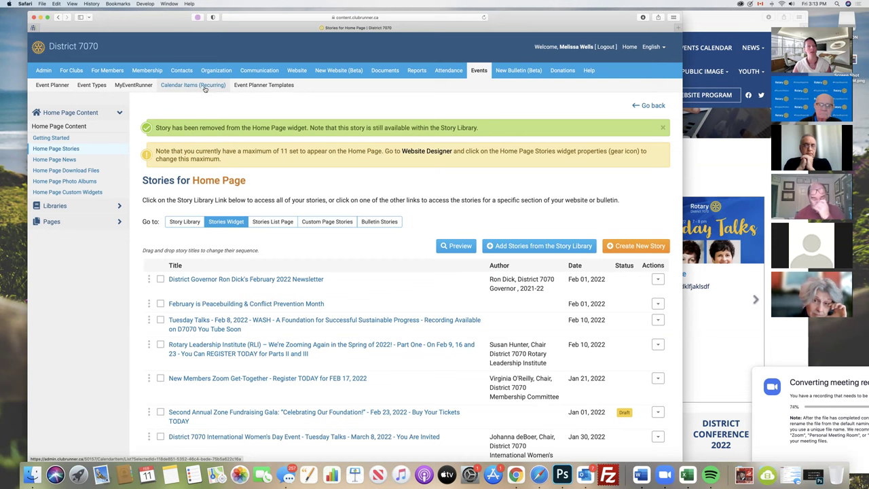
- Open the recurring calendar items list and examine its entries and the actions for Water, Sanitation and Hygiene Month
{"action": "left_click", "coordinate": [193, 86]}
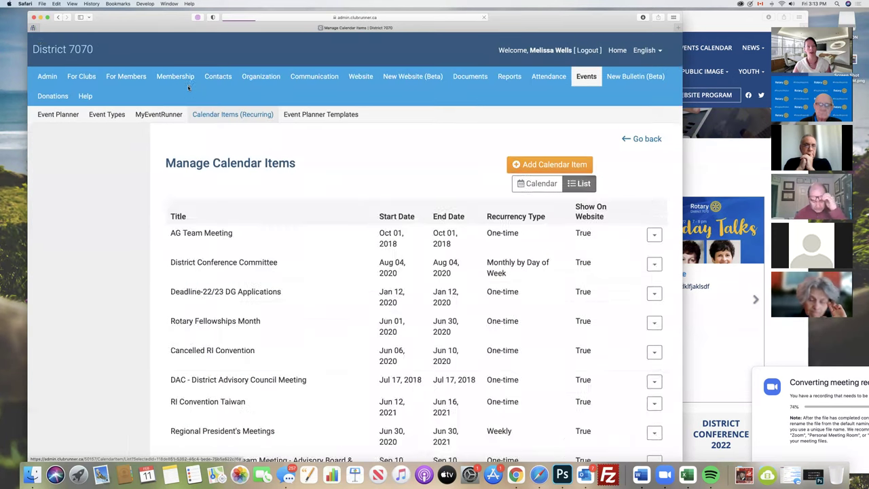
{"action": "scroll", "coordinate": [372, 139], "scroll_direction": "down", "scroll_amount": 1}
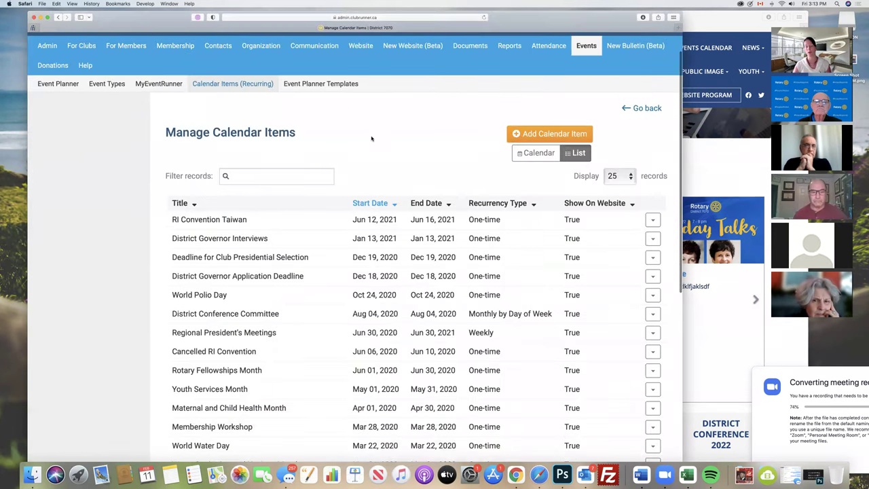
{"action": "scroll", "coordinate": [372, 139], "scroll_direction": "down", "scroll_amount": 10}
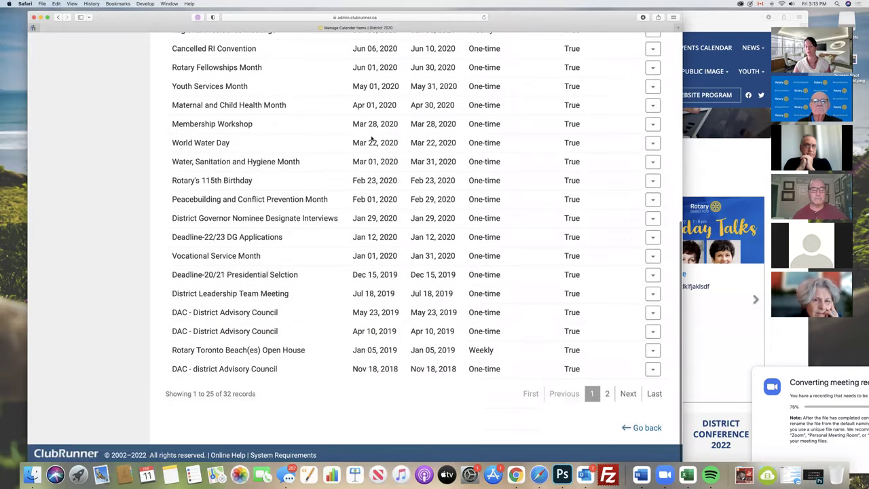
{"action": "left_click", "coordinate": [652, 163]}
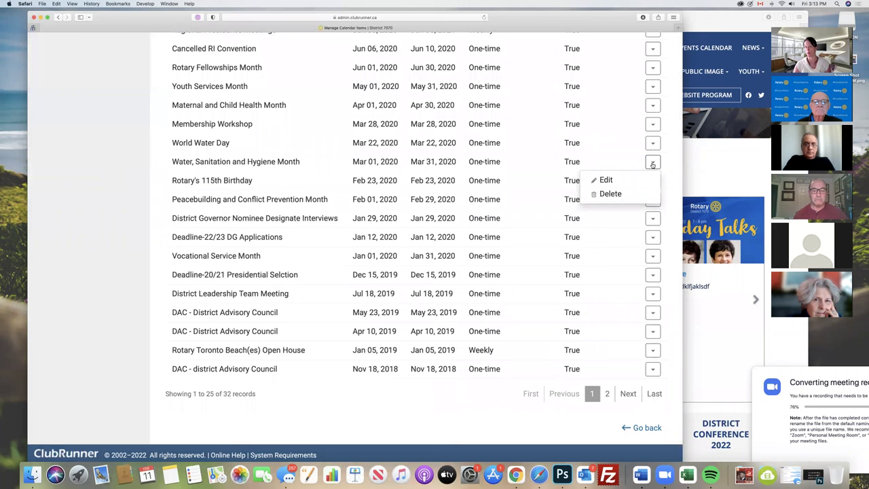
{"action": "scroll", "coordinate": [86, 169], "scroll_direction": "up", "scroll_amount": 2}
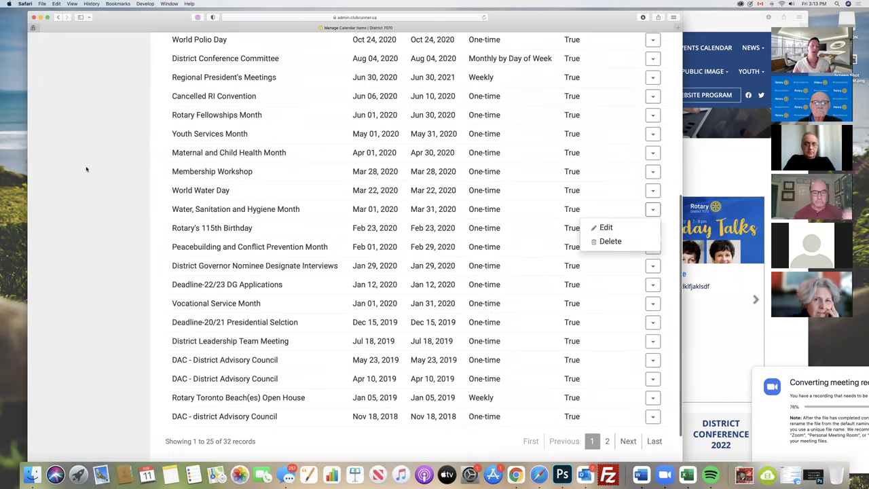
{"action": "scroll", "coordinate": [86, 169], "scroll_direction": "up", "scroll_amount": 10}
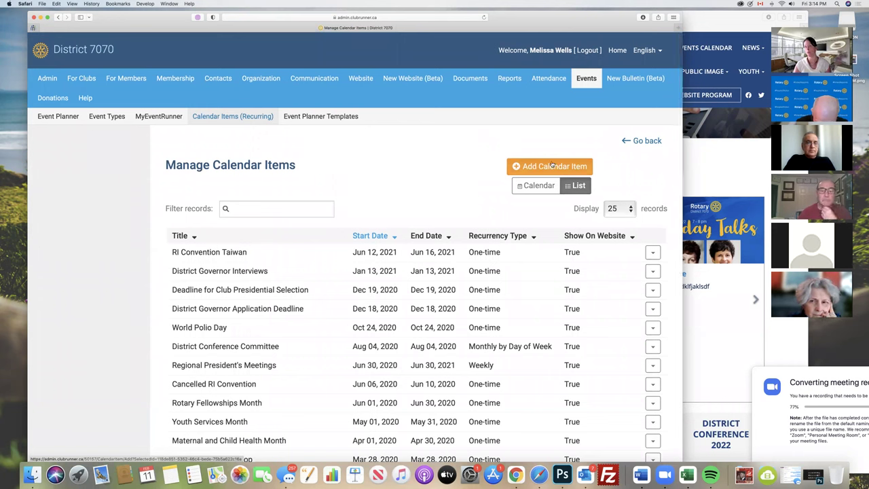
- Start a new calendar item and switch its description editor to source code view
{"action": "left_click", "coordinate": [557, 167]}
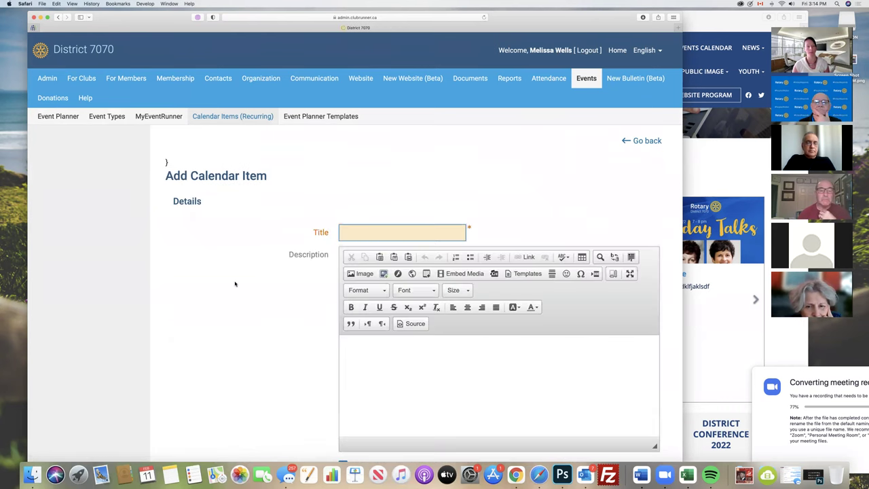
{"action": "scroll", "coordinate": [235, 284], "scroll_direction": "down", "scroll_amount": 5}
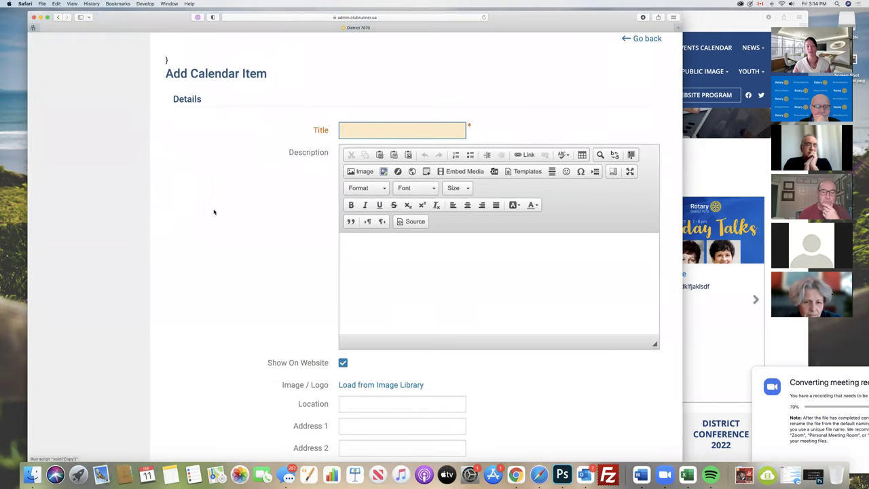
{"action": "scroll", "coordinate": [387, 258], "scroll_direction": "down", "scroll_amount": 3}
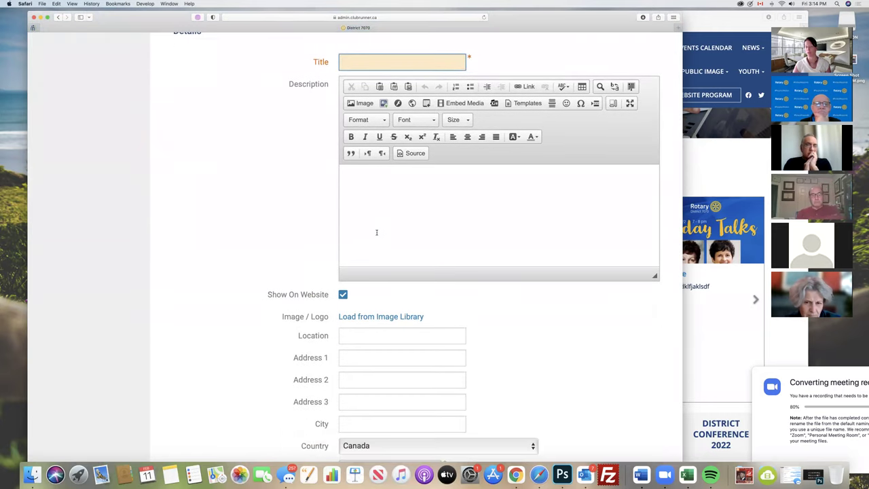
{"action": "left_click", "coordinate": [413, 154]}
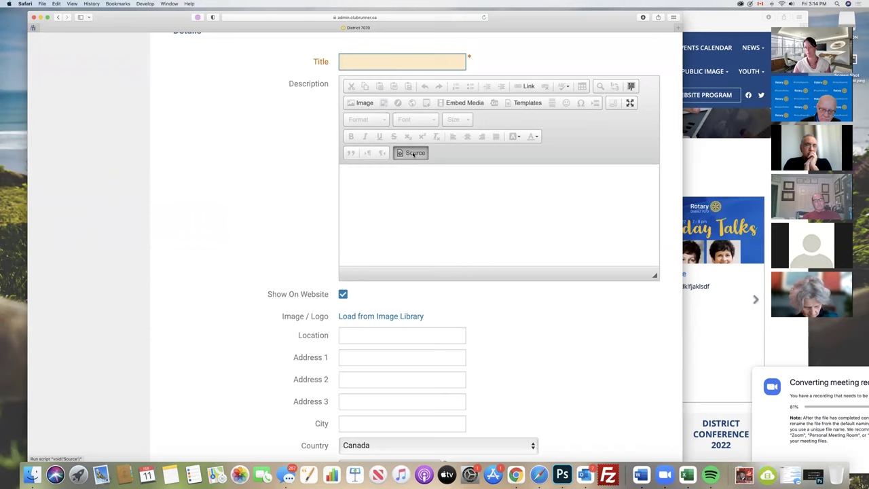
{"action": "left_click", "coordinate": [419, 186]}
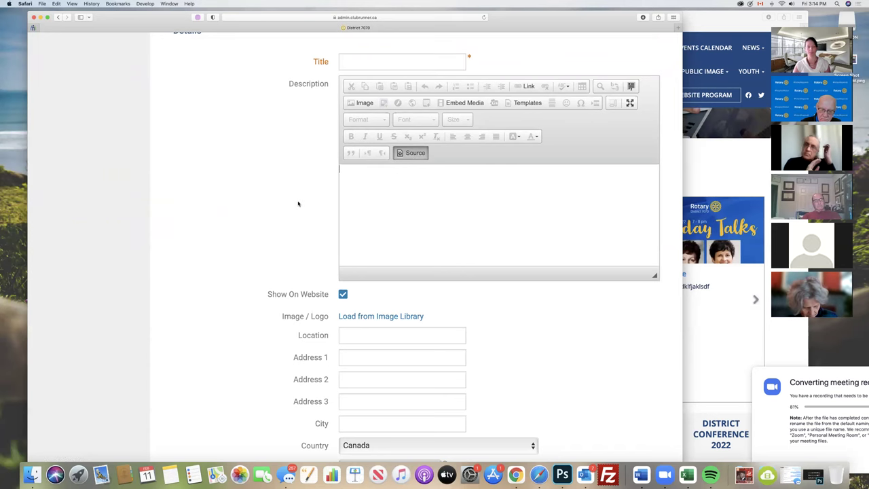
- Review the new calendar item's image, location, address, coordinate, date, time zone and recurrence fields
{"action": "scroll", "coordinate": [299, 202], "scroll_direction": "down", "scroll_amount": 3}
{"action": "scroll", "coordinate": [303, 206], "scroll_direction": "down", "scroll_amount": 3}
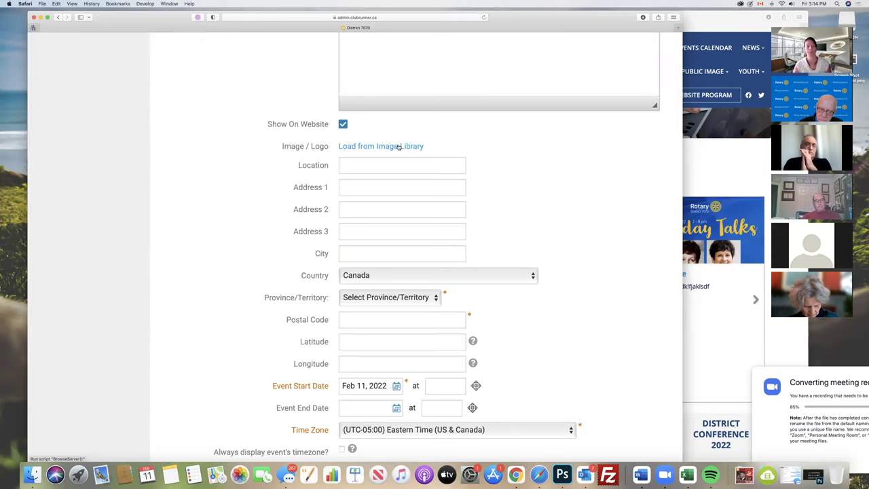
{"action": "scroll", "coordinate": [366, 143], "scroll_direction": "down", "scroll_amount": 2}
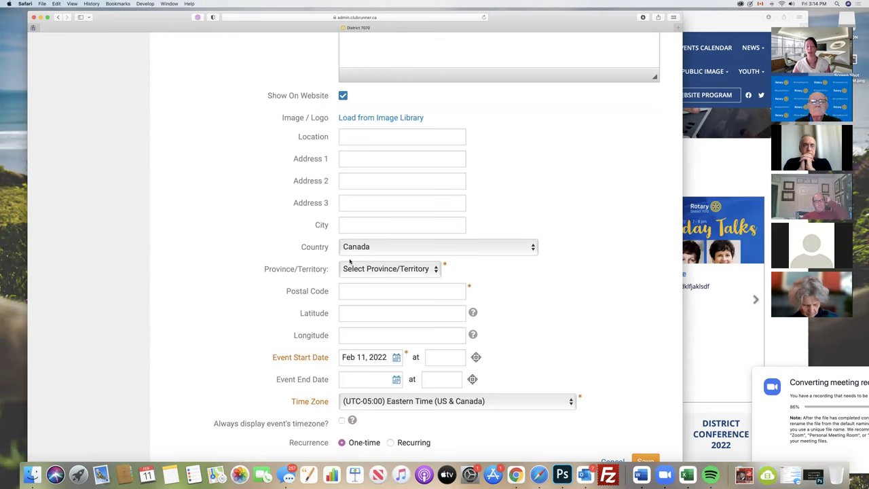
{"action": "left_click", "coordinate": [304, 313]}
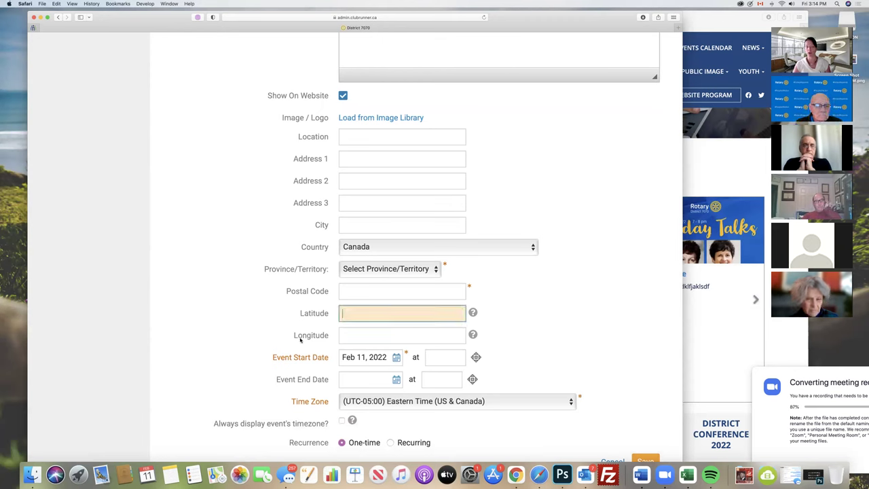
{"action": "scroll", "coordinate": [324, 334], "scroll_direction": "down", "scroll_amount": 1}
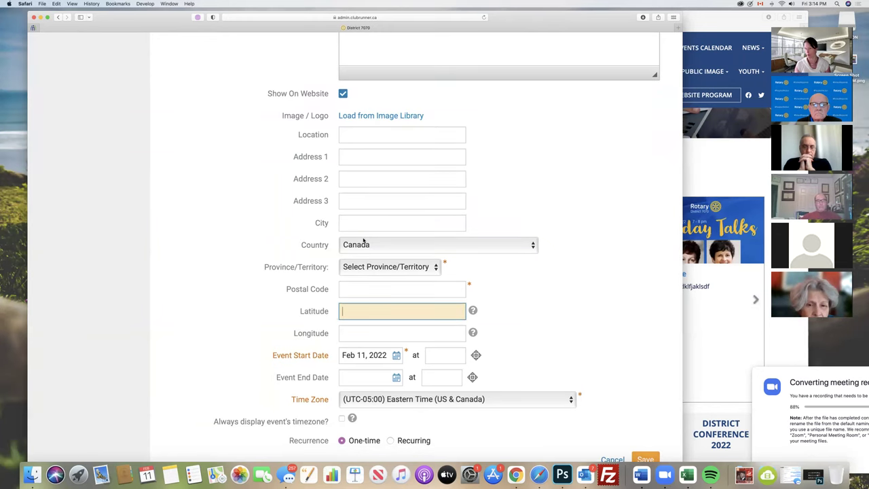
{"action": "scroll", "coordinate": [364, 241], "scroll_direction": "down", "scroll_amount": 3}
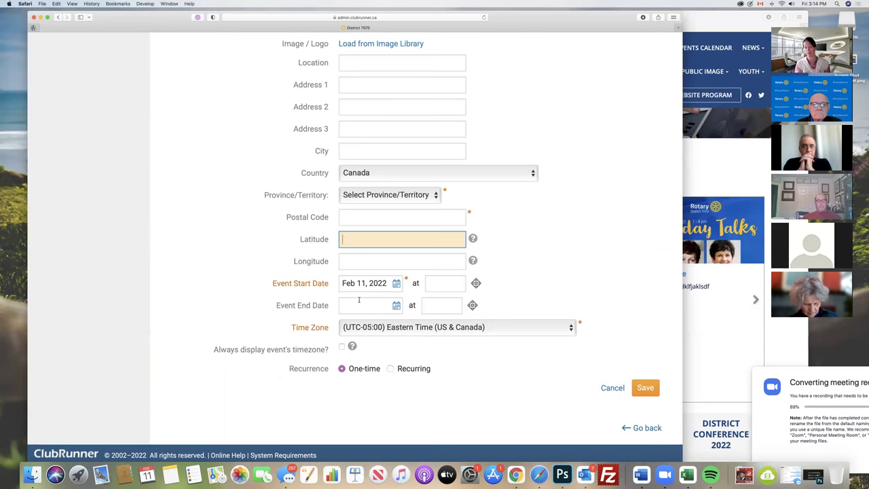
- Examine the new calendar item's recurrence options, trying an end after a number of occurrences and an end date, and discard them
{"action": "left_click", "coordinate": [391, 369]}
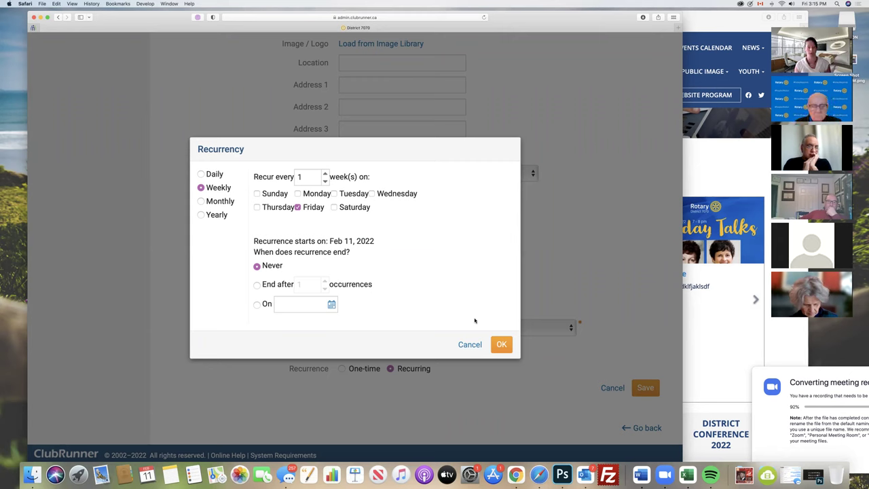
{"action": "left_click", "coordinate": [257, 285]}
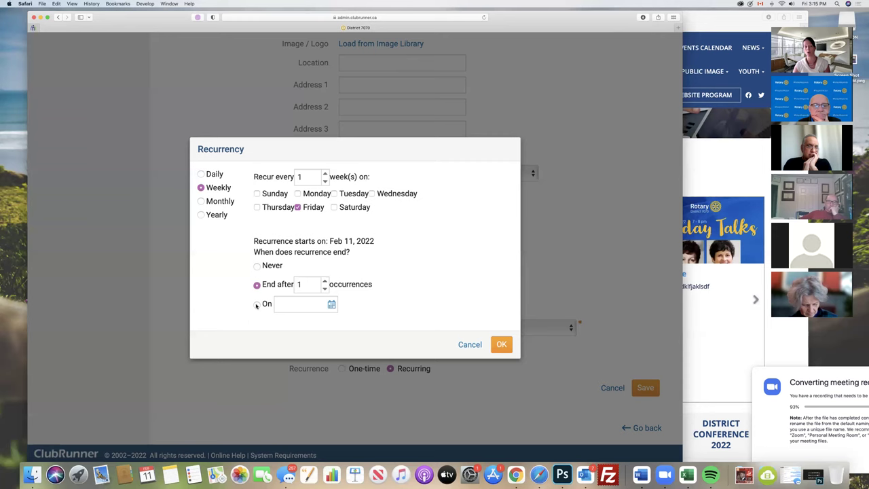
{"action": "left_click", "coordinate": [257, 305]}
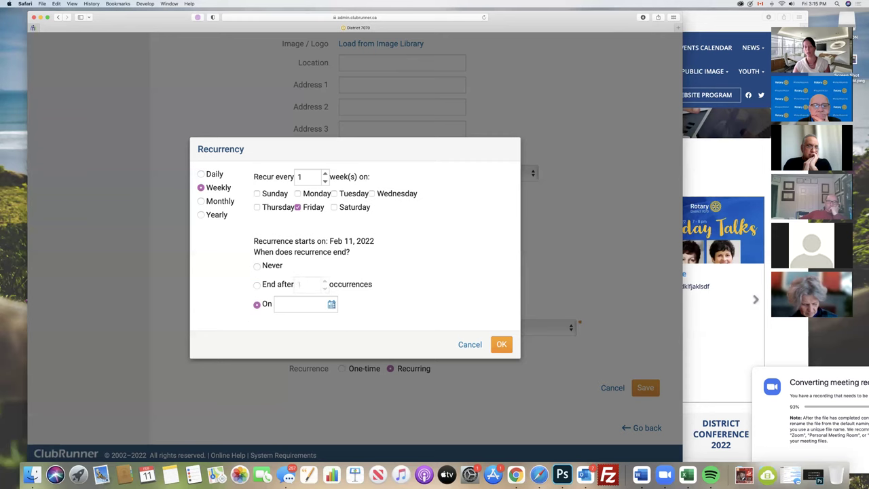
{"action": "left_click", "coordinate": [468, 344]}
- Leave the unsaved calendar item for the Event Planner and start creating a new event
{"action": "scroll", "coordinate": [504, 388], "scroll_direction": "up", "scroll_amount": 10}
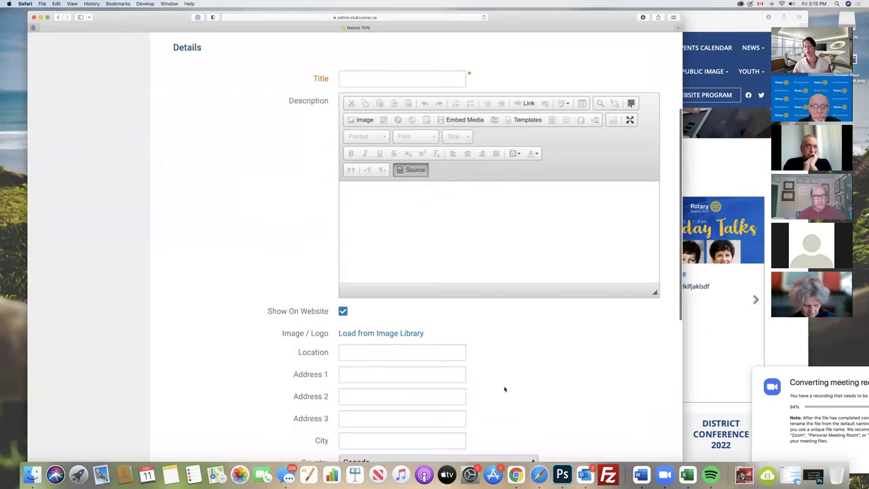
{"action": "scroll", "coordinate": [504, 388], "scroll_direction": "up", "scroll_amount": 3}
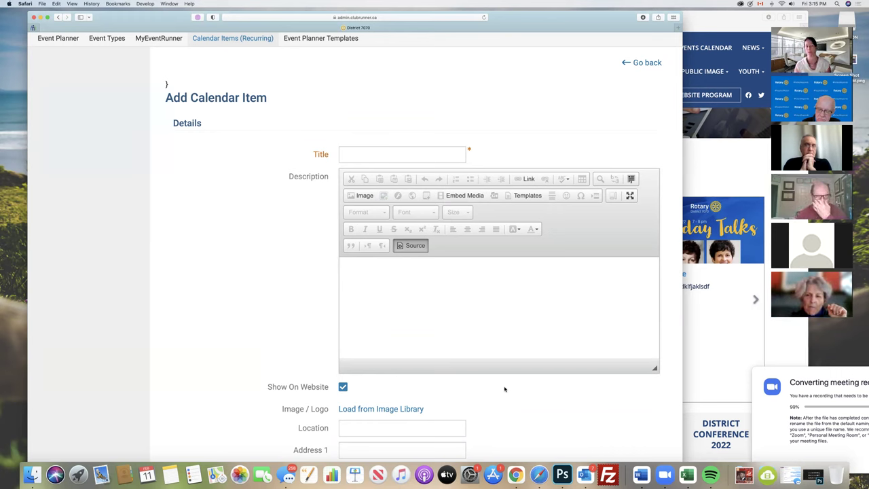
{"action": "scroll", "coordinate": [504, 389], "scroll_direction": "up", "scroll_amount": 3}
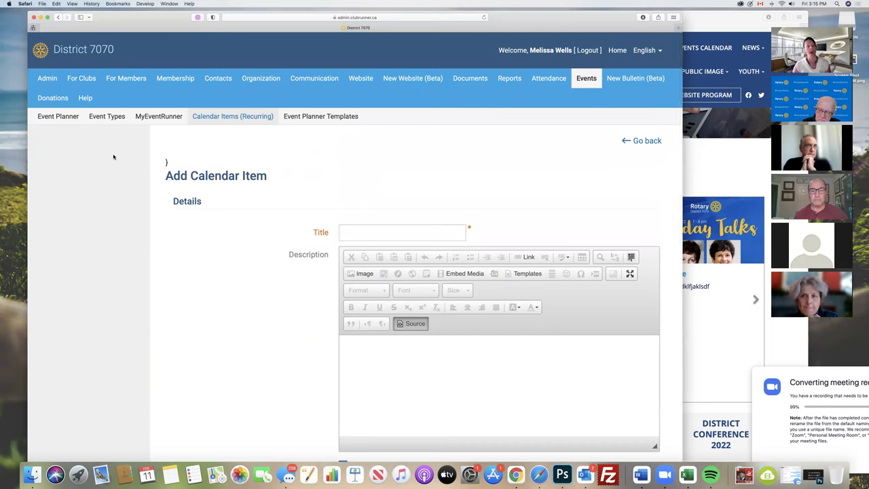
{"action": "left_click", "coordinate": [60, 117]}
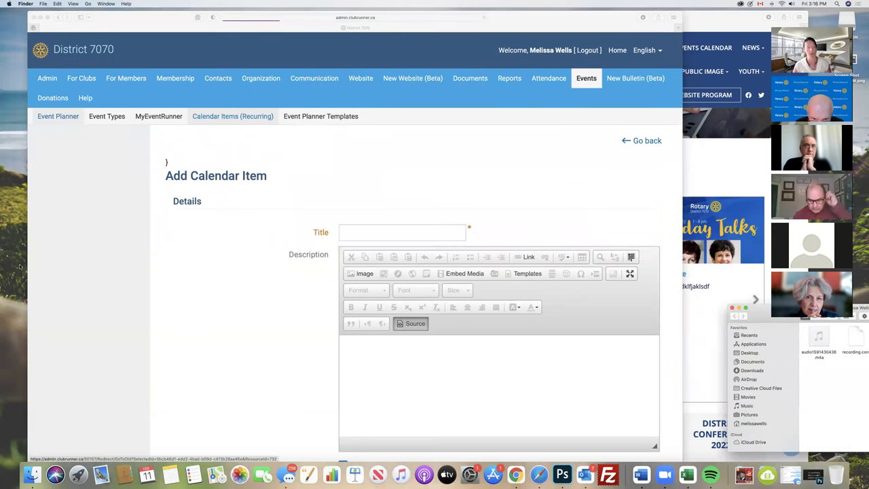
{"action": "left_click", "coordinate": [70, 119]}
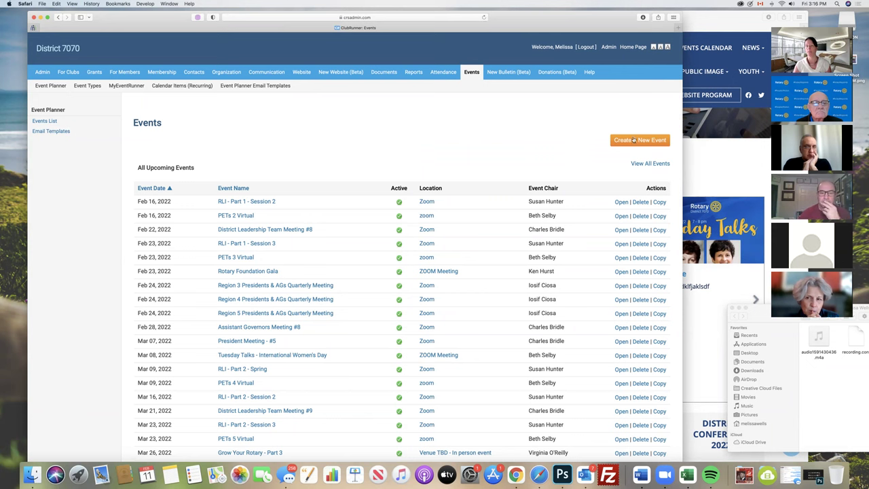
{"action": "left_click", "coordinate": [633, 140]}
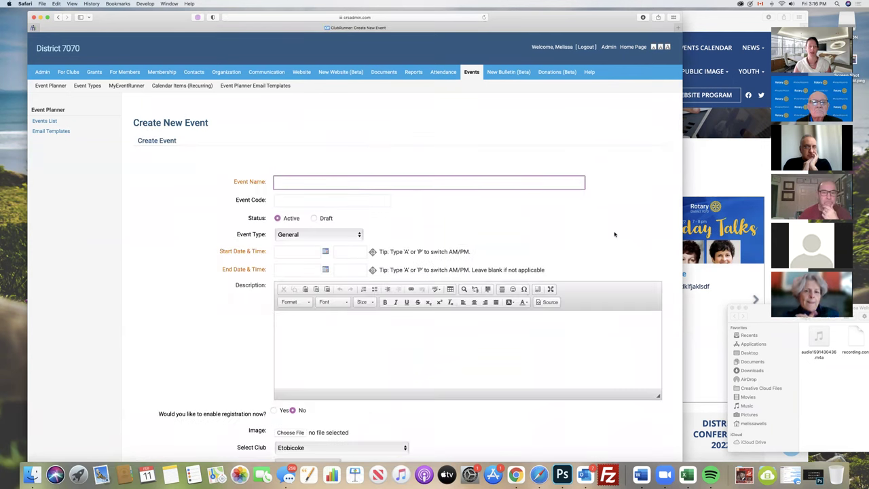
- Examine the event types offered for the new event, keeping General
{"action": "scroll", "coordinate": [614, 235], "scroll_direction": "down", "scroll_amount": 3}
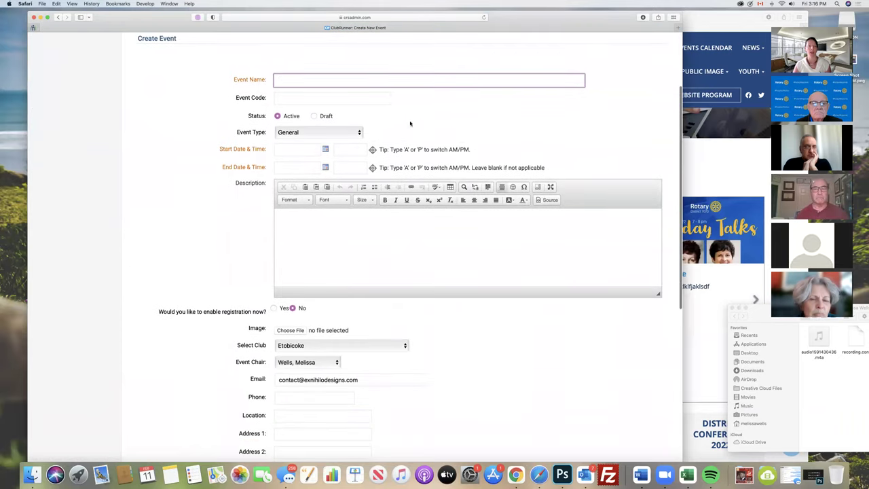
{"action": "left_click", "coordinate": [335, 133]}
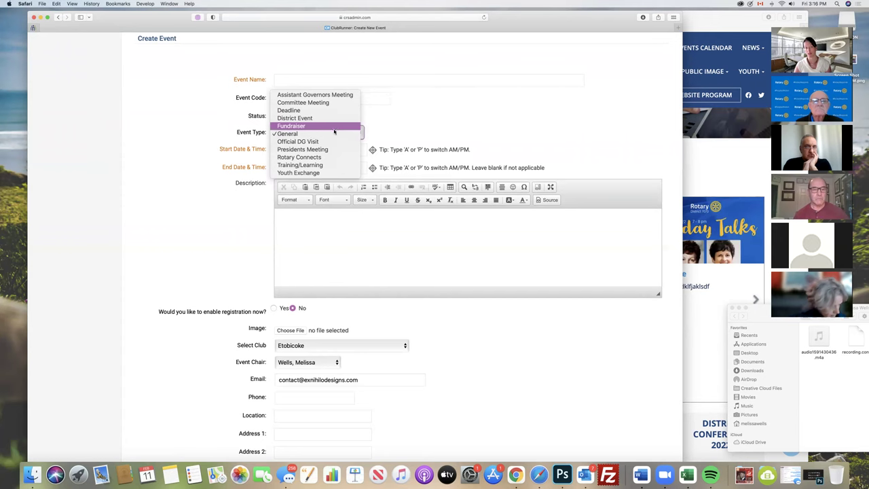
{"action": "left_click", "coordinate": [495, 125]}
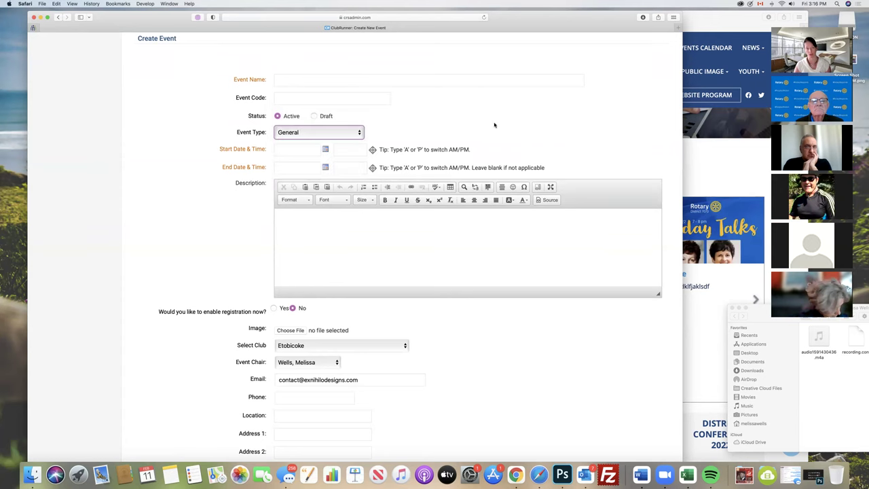
- Review the new event's description, registration and image settings and the available club and event chair choices, keeping the current selections
{"action": "scroll", "coordinate": [495, 125], "scroll_direction": "down", "scroll_amount": 2}
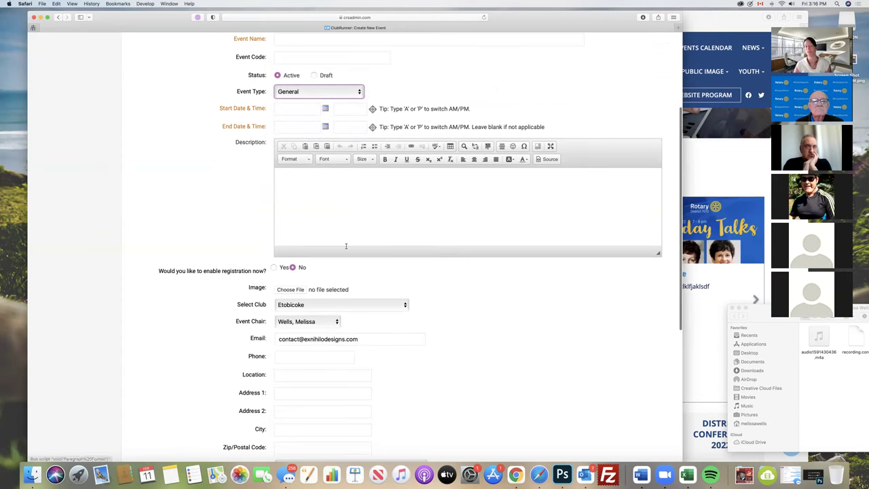
{"action": "scroll", "coordinate": [428, 239], "scroll_direction": "down", "scroll_amount": 5}
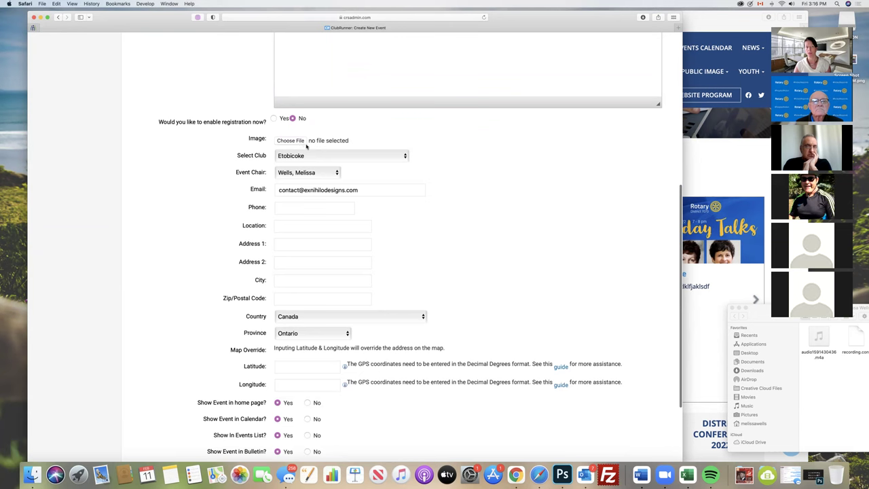
{"action": "left_click", "coordinate": [334, 157]}
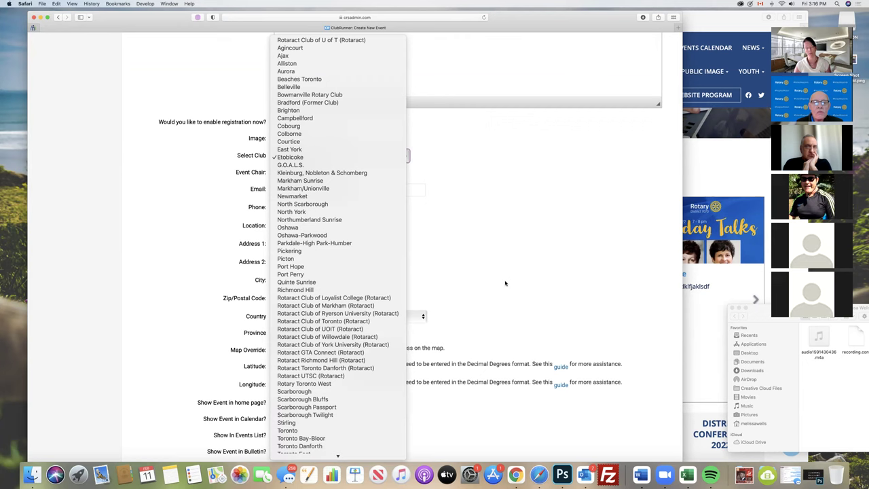
{"action": "scroll", "coordinate": [516, 277], "scroll_direction": "down", "scroll_amount": 1}
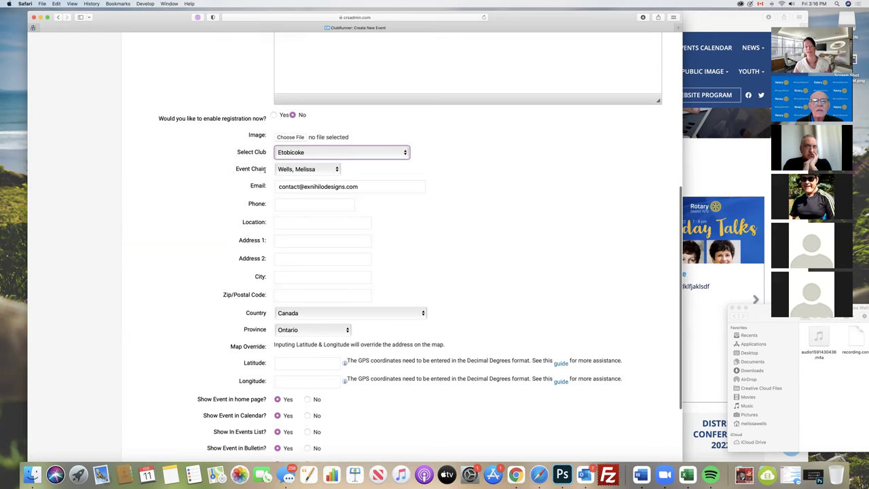
{"action": "left_click_drag", "start_coordinate": [265, 171], "coordinate": [239, 174]}
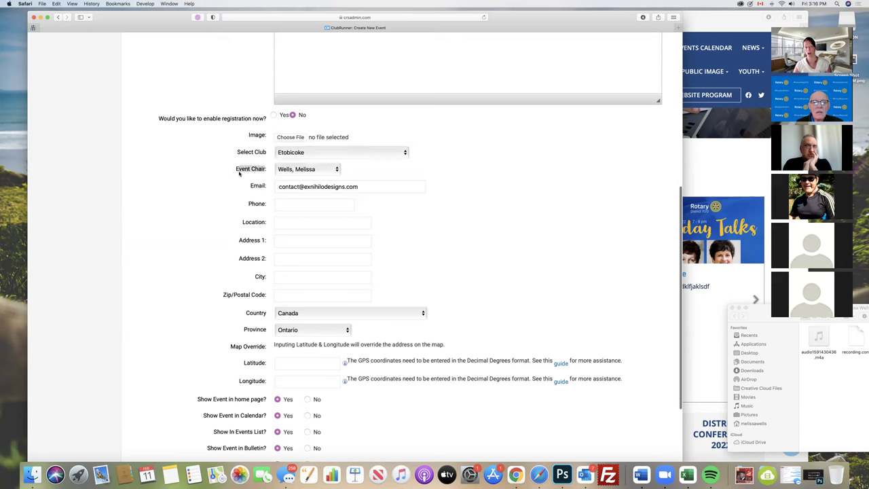
{"action": "left_click", "coordinate": [314, 171]}
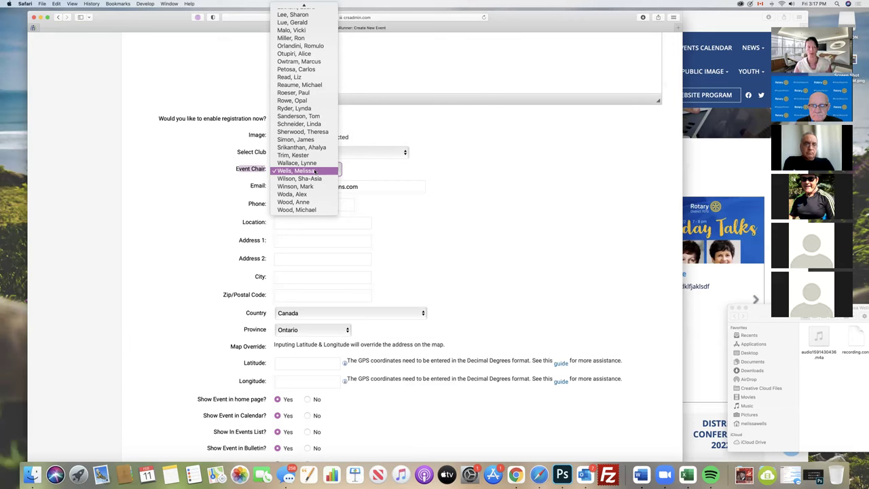
{"action": "left_click", "coordinate": [314, 171]}
- Review the new event's location fields and its home page, calendar, events list, bulletin, social media share bar and map display options
{"action": "scroll", "coordinate": [313, 214], "scroll_direction": "down", "scroll_amount": 2}
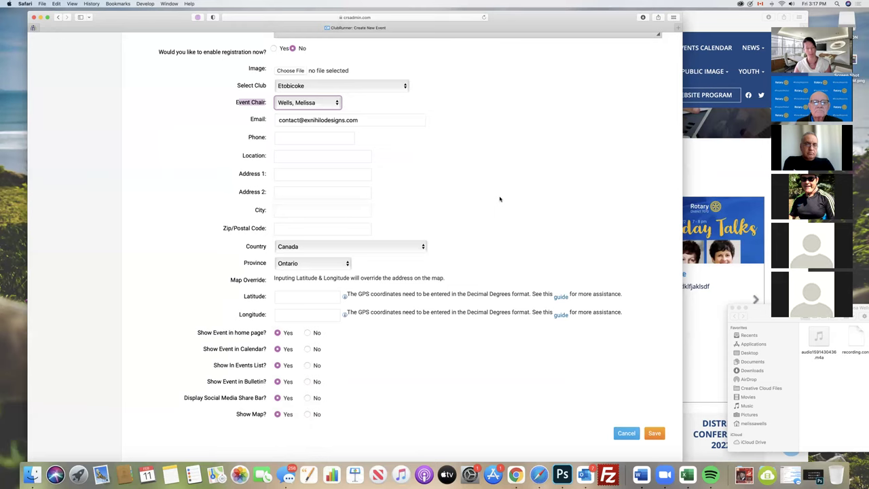
{"action": "scroll", "coordinate": [501, 196], "scroll_direction": "down", "scroll_amount": 1}
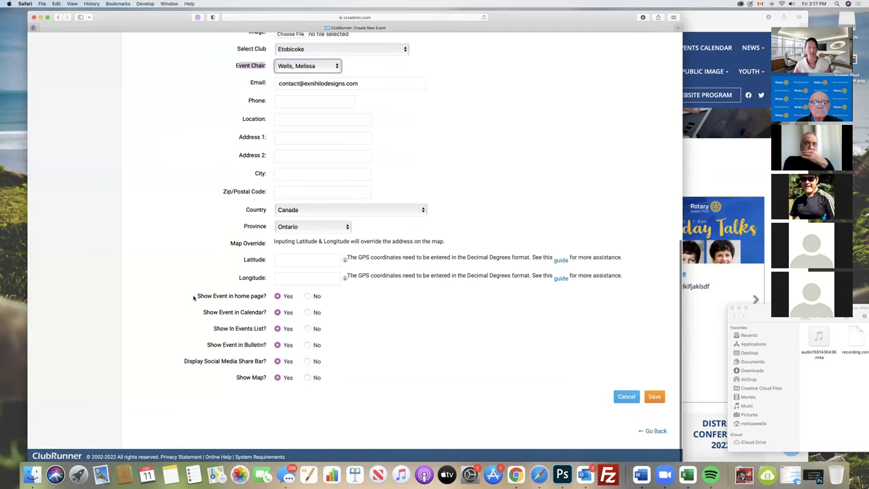
{"action": "left_click_drag", "start_coordinate": [194, 297], "coordinate": [366, 394]}
{"action": "left_click", "coordinate": [367, 394]}
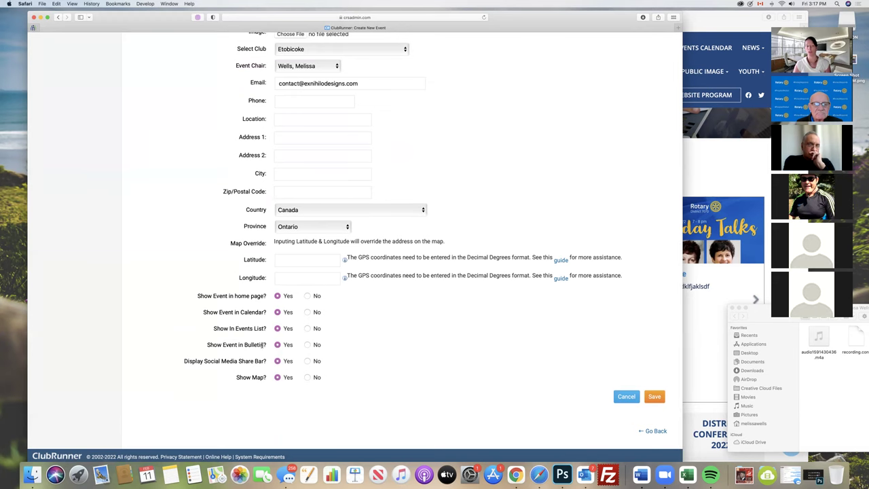
{"action": "left_click_drag", "start_coordinate": [266, 344], "coordinate": [222, 345]}
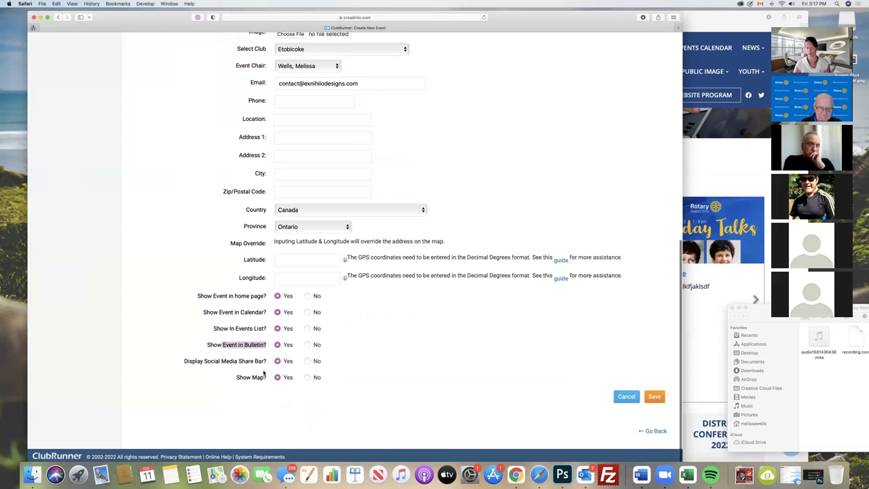
{"action": "left_click", "coordinate": [353, 364]}
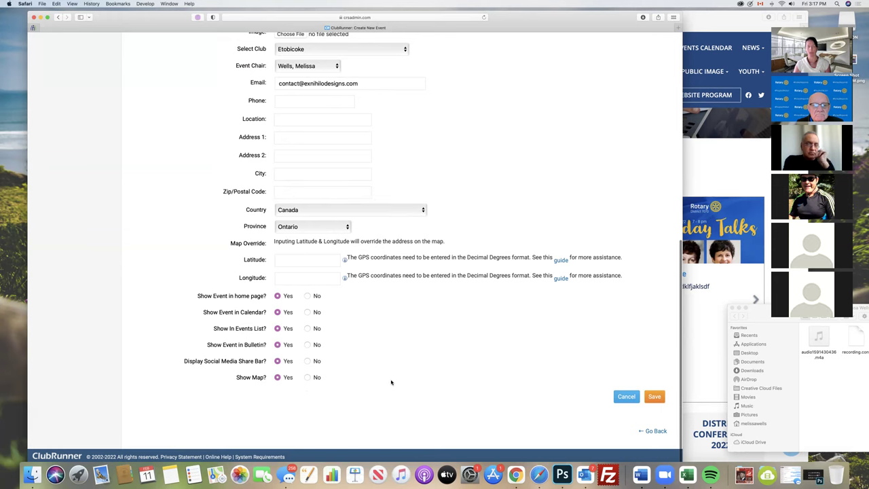
{"action": "scroll", "coordinate": [393, 374], "scroll_direction": "up", "scroll_amount": 1}
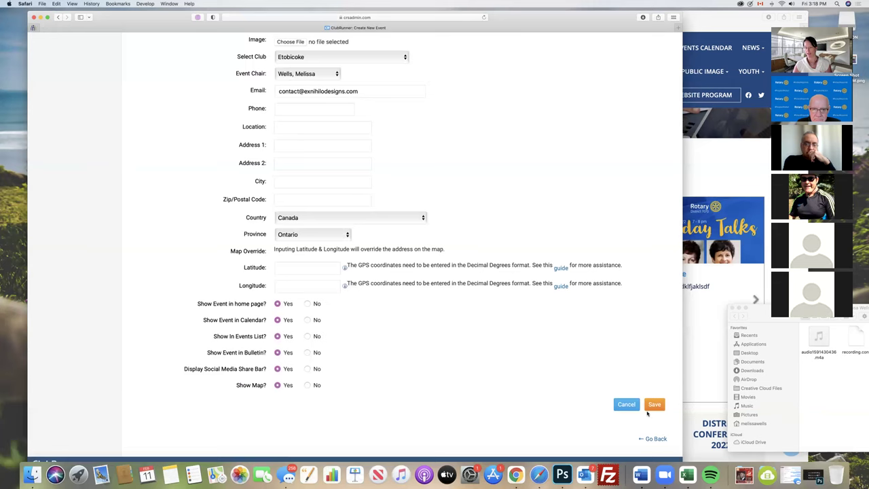
{"action": "scroll", "coordinate": [474, 370], "scroll_direction": "up", "scroll_amount": 1}
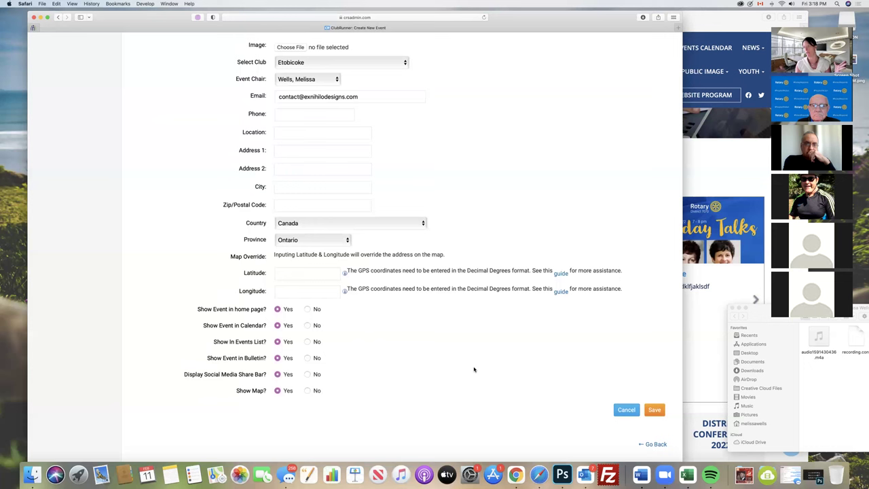
- Switch to the District 7070 public website and view its events calendar and event type legend
{"action": "left_click", "coordinate": [720, 127]}
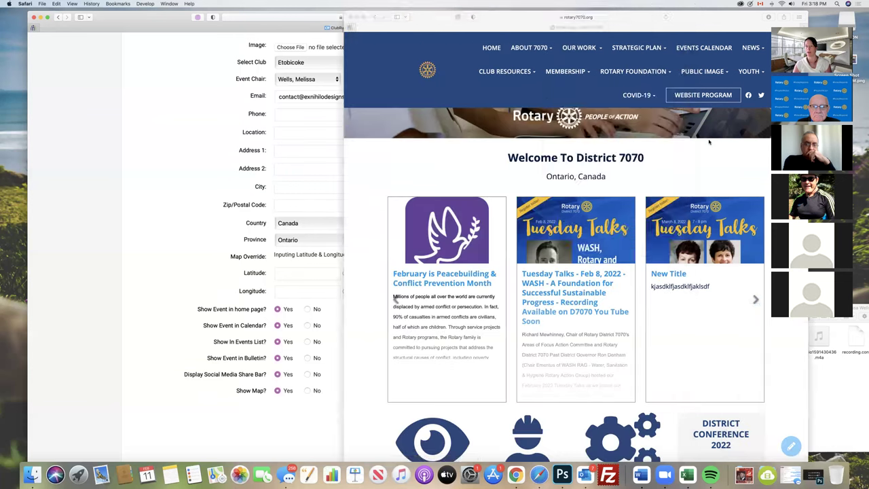
{"action": "left_click", "coordinate": [707, 49]}
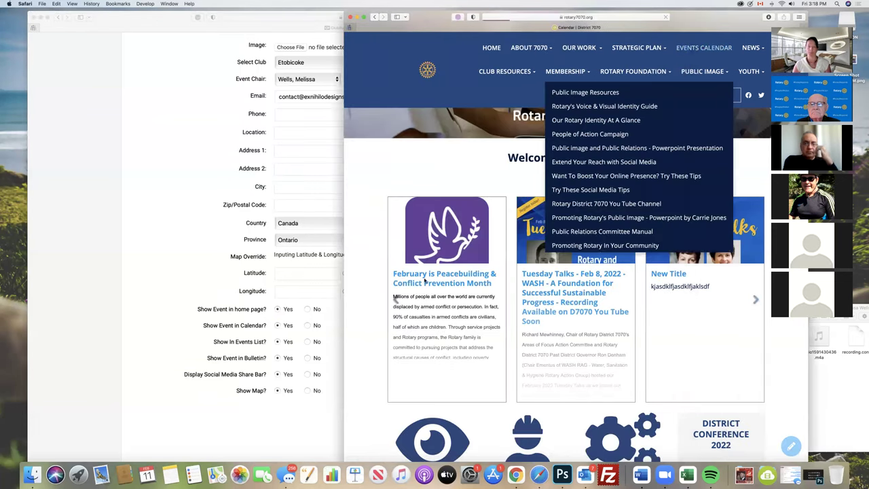
{"action": "scroll", "coordinate": [592, 285], "scroll_direction": "up", "scroll_amount": 5}
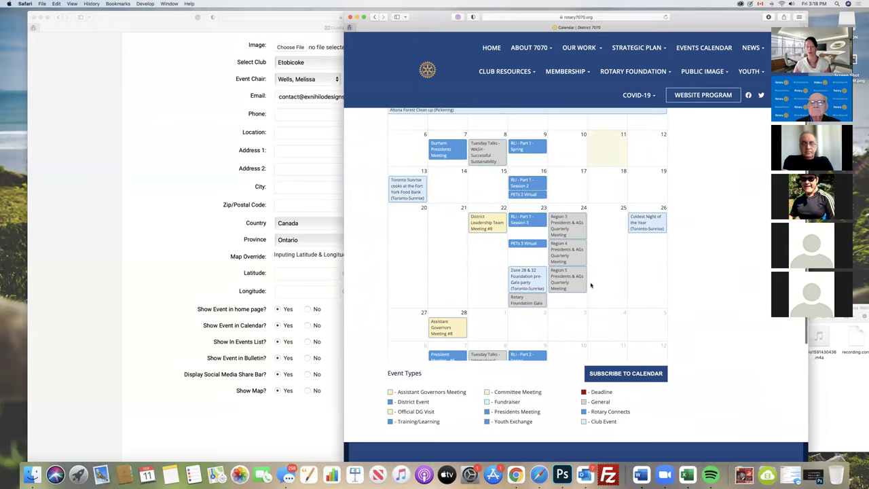
{"action": "scroll", "coordinate": [391, 385], "scroll_direction": "down", "scroll_amount": 2}
- Return to the new event form and examine its event type choices again, keeping General
{"action": "left_click", "coordinate": [158, 218]}
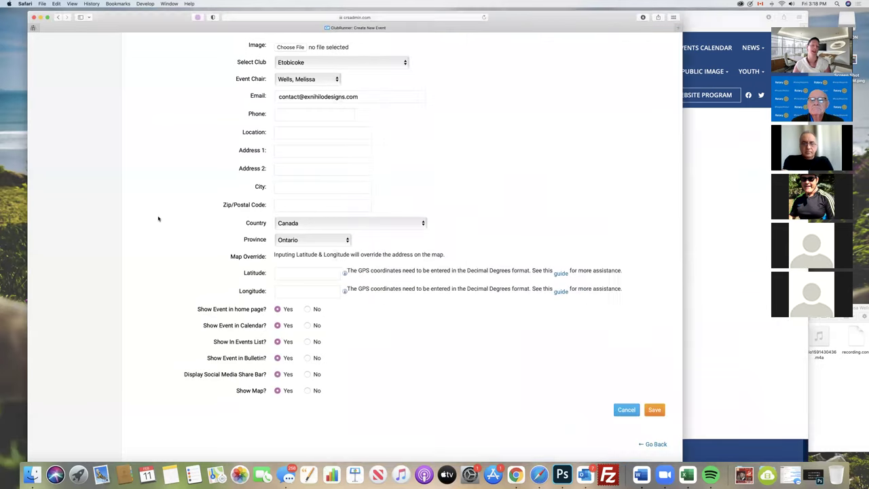
{"action": "scroll", "coordinate": [193, 223], "scroll_direction": "up", "scroll_amount": 1}
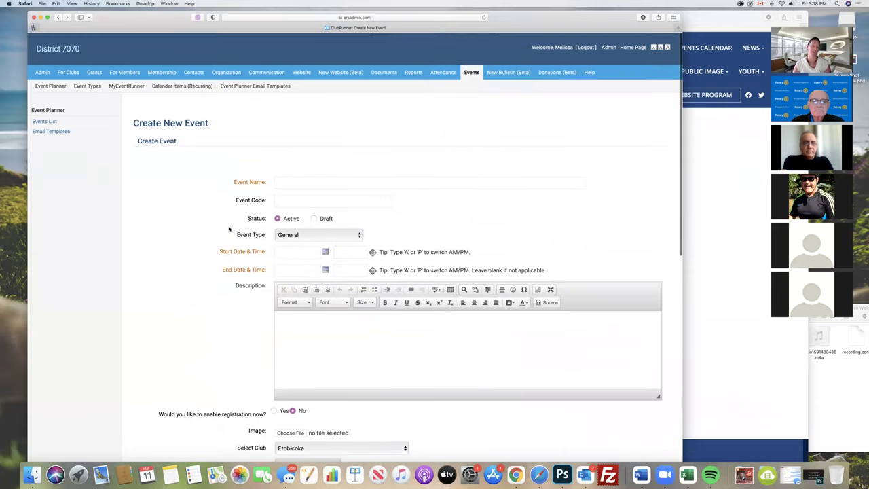
{"action": "left_click", "coordinate": [309, 234]}
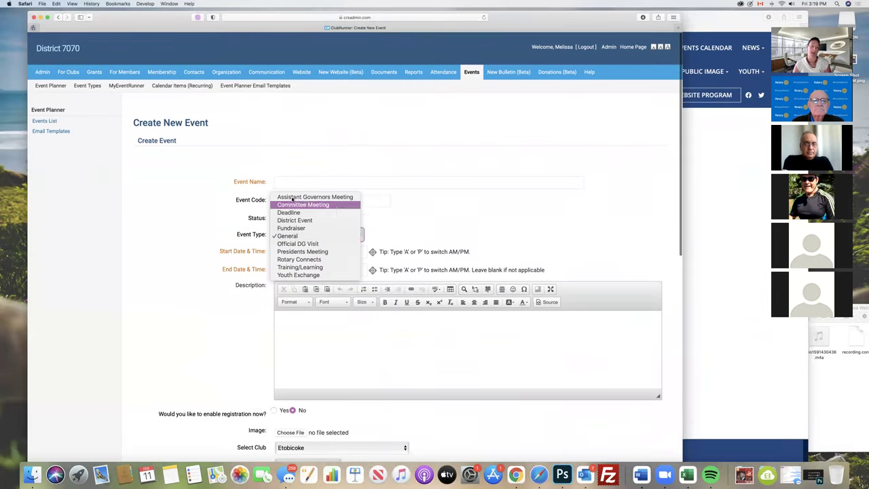
{"action": "left_click", "coordinate": [500, 240]}
{"action": "scroll", "coordinate": [551, 241], "scroll_direction": "down", "scroll_amount": 3}
- Compare the public calendar's event type legend with the new event form and examine the calendar subscription option, ending on the form
{"action": "left_click", "coordinate": [745, 370]}
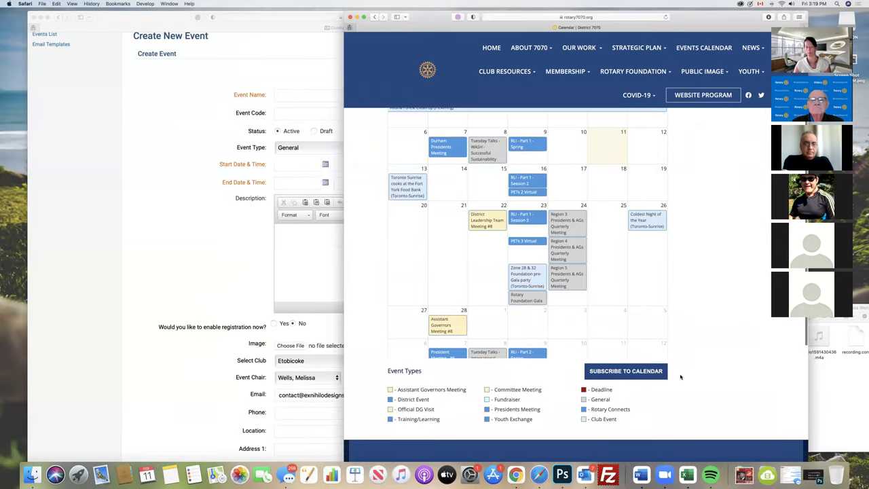
{"action": "left_click", "coordinate": [163, 371]}
{"action": "left_click", "coordinate": [751, 379]}
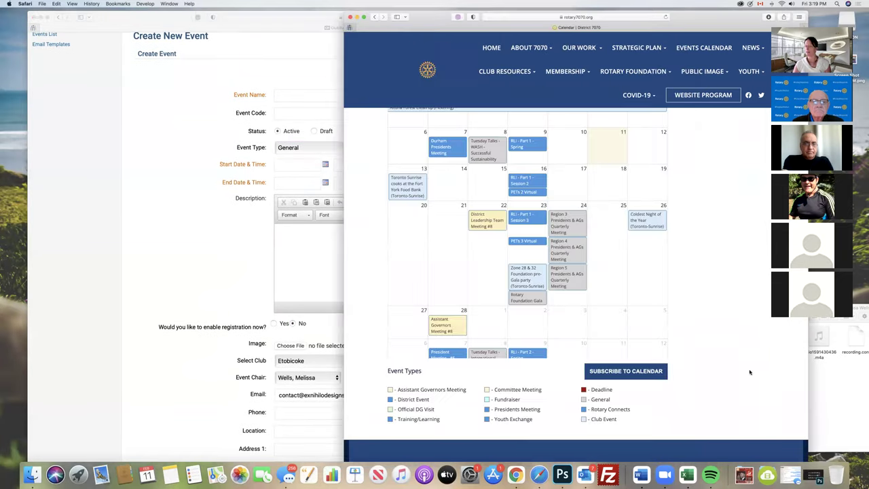
{"action": "scroll", "coordinate": [750, 372], "scroll_direction": "down", "scroll_amount": 2}
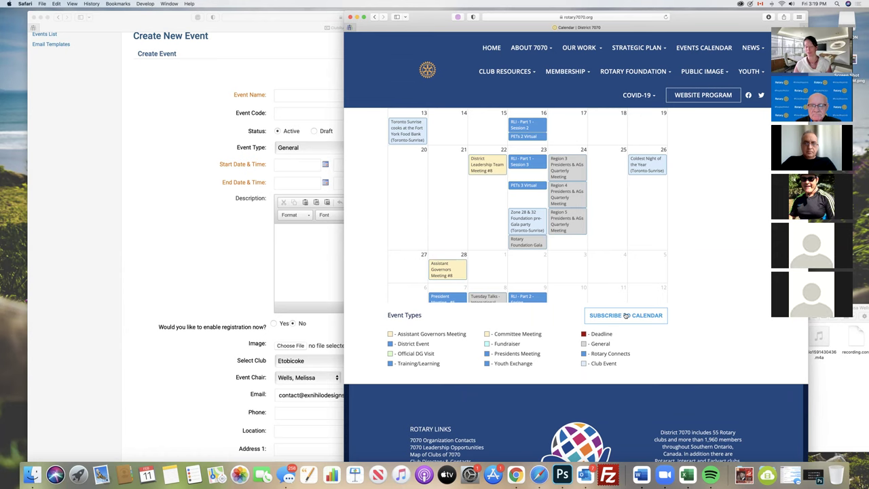
{"action": "left_click", "coordinate": [132, 319]}
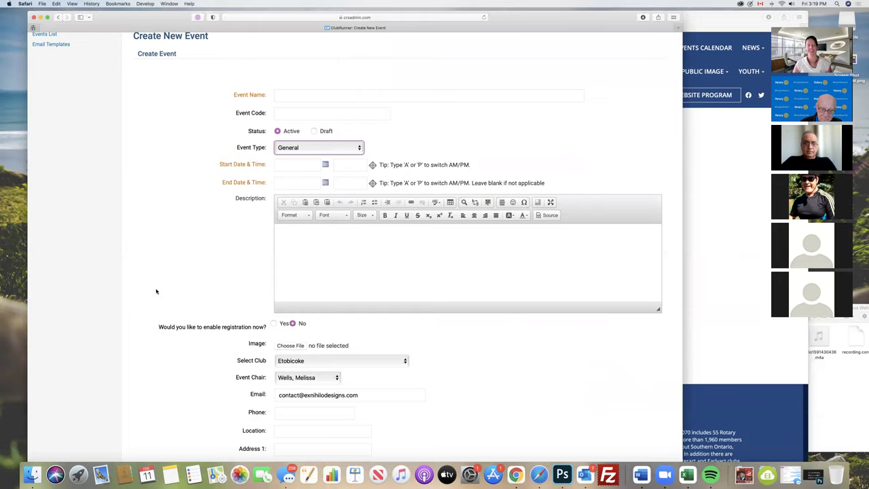
- Switch to the District 7070 public website, open its home page and widen the browser window
{"action": "scroll", "coordinate": [156, 292], "scroll_direction": "up", "scroll_amount": 3}
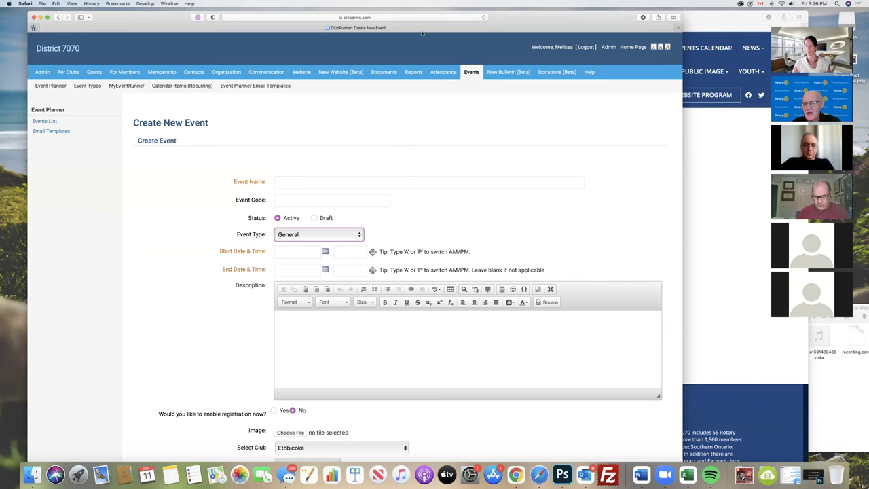
{"action": "key", "text": "super+grave"}
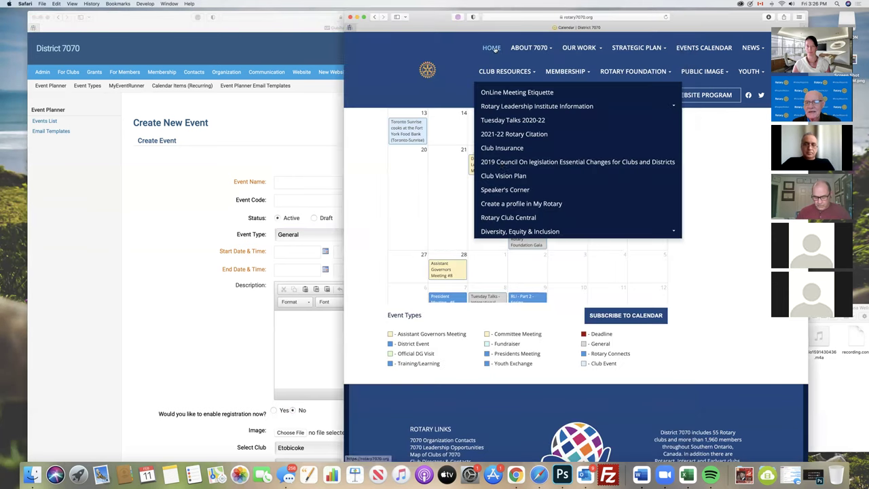
{"action": "left_click", "coordinate": [492, 47]}
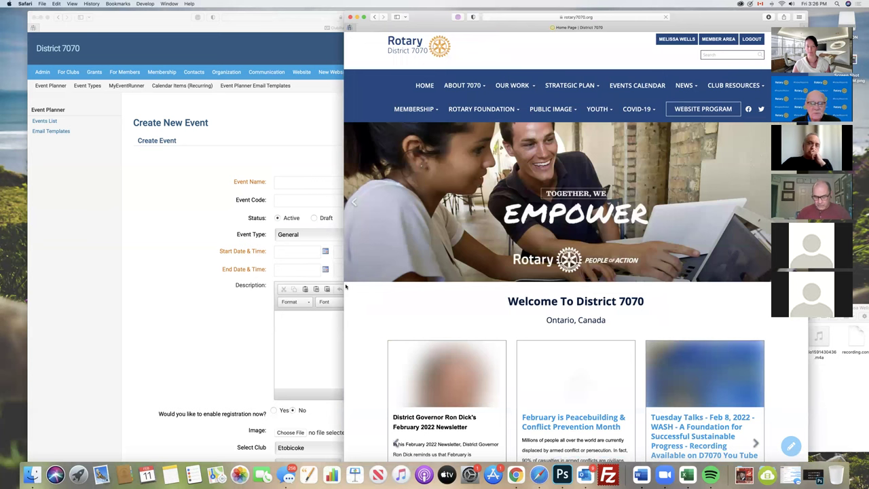
{"action": "left_click_drag", "start_coordinate": [344, 285], "coordinate": [288, 285]}
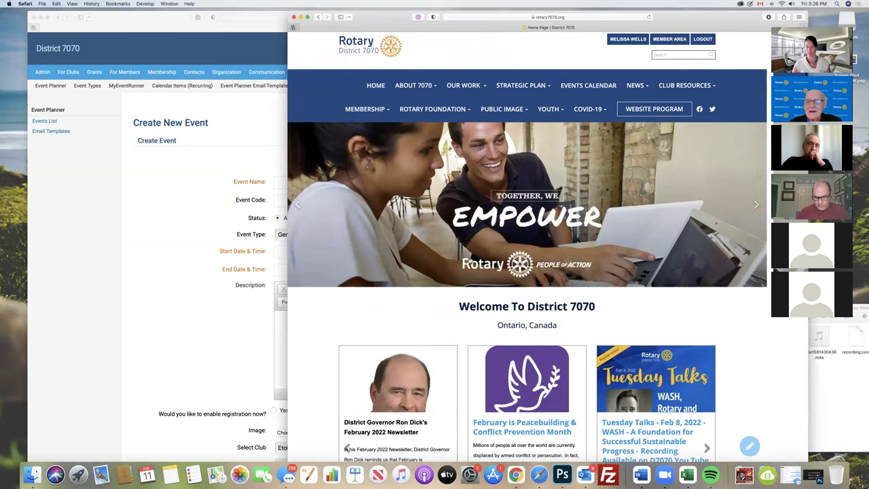
- Examine the public home page down through its upcoming Events list and the content below it
{"action": "scroll", "coordinate": [470, 261], "scroll_direction": "down", "scroll_amount": 10}
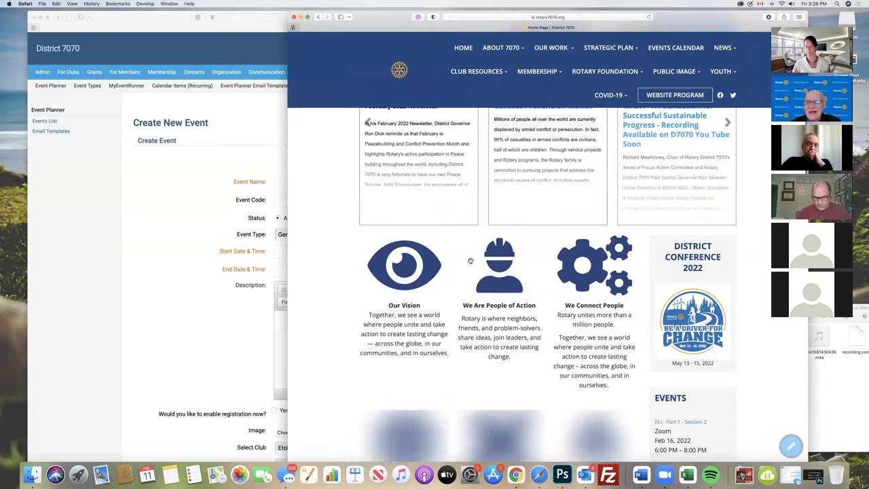
{"action": "scroll", "coordinate": [470, 261], "scroll_direction": "down", "scroll_amount": 8}
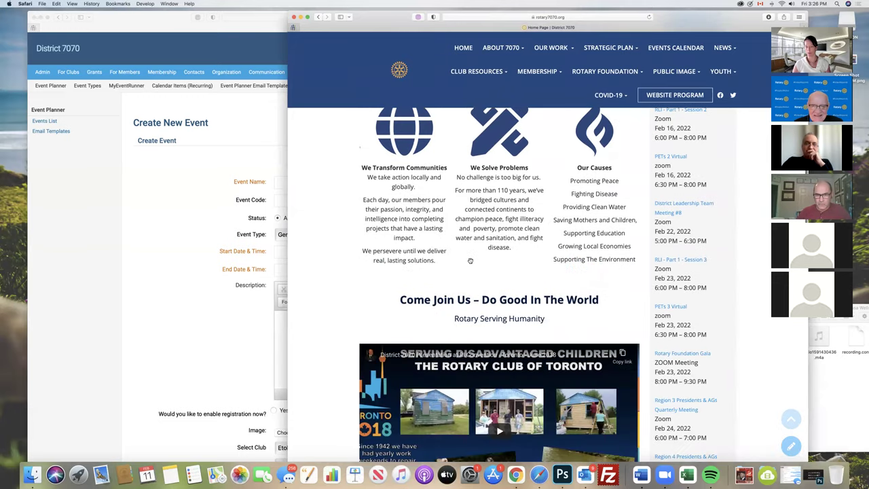
{"action": "scroll", "coordinate": [469, 260], "scroll_direction": "down", "scroll_amount": 4}
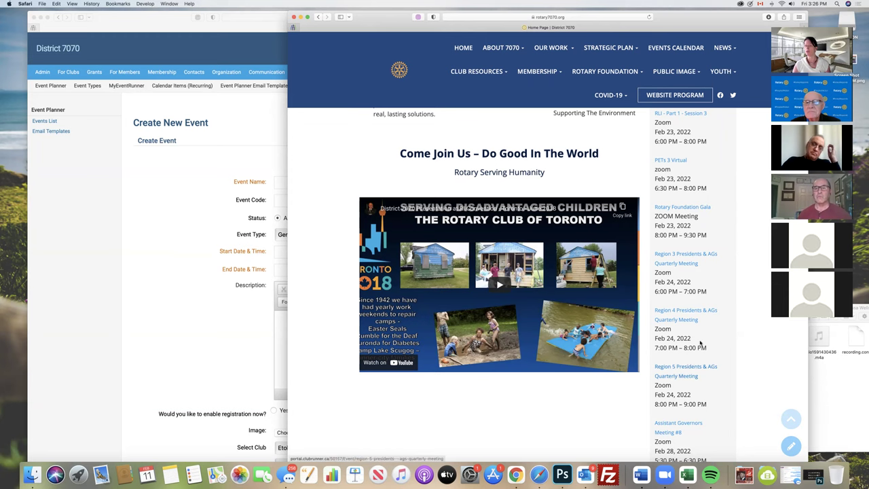
{"action": "scroll", "coordinate": [679, 360], "scroll_direction": "down", "scroll_amount": 10}
{"action": "scroll", "coordinate": [701, 343], "scroll_direction": "down", "scroll_amount": 5}
{"action": "scroll", "coordinate": [701, 343], "scroll_direction": "up", "scroll_amount": 3}
{"action": "scroll", "coordinate": [700, 343], "scroll_direction": "up", "scroll_amount": 8}
{"action": "scroll", "coordinate": [701, 343], "scroll_direction": "up", "scroll_amount": 2}
- Return to the ClubRunner admin site, open the home page in the Home Page Designer and locate its Events widget
{"action": "key", "text": "super+grave"}
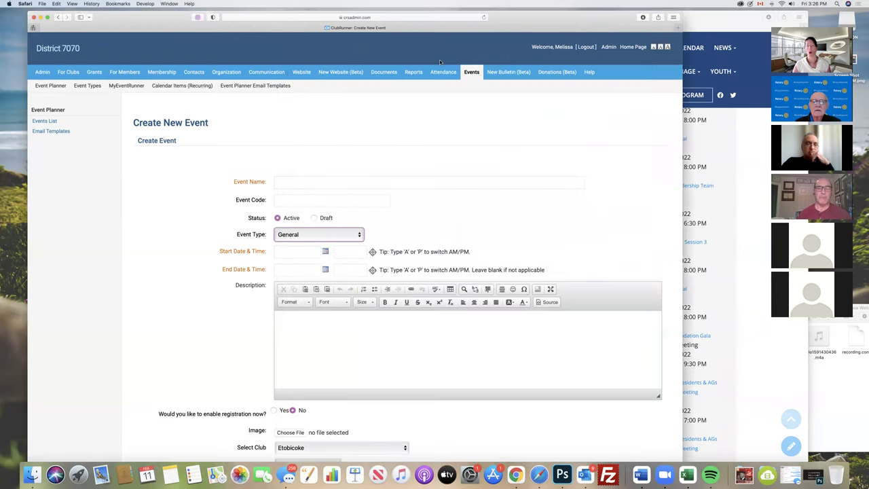
{"action": "left_click", "coordinate": [341, 72]}
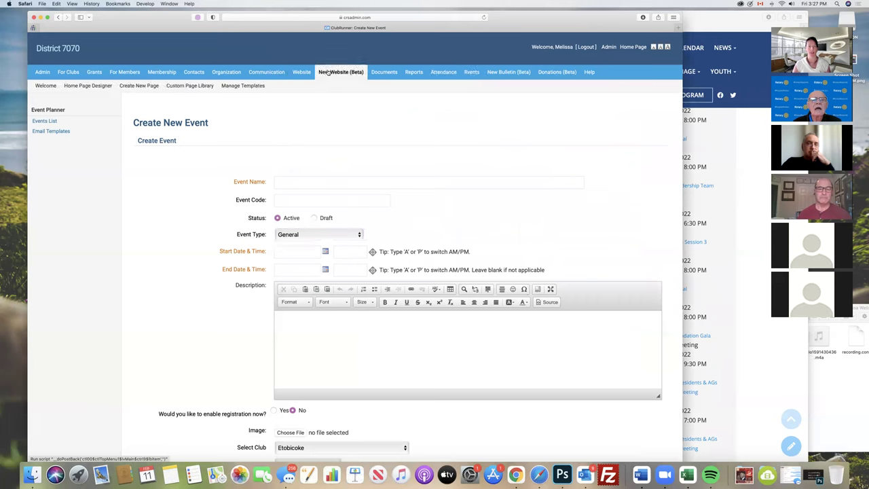
{"action": "left_click", "coordinate": [88, 86]}
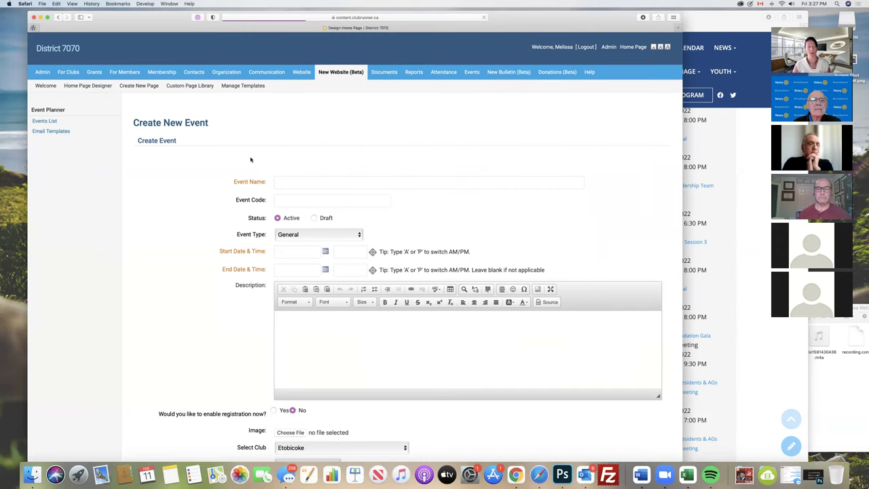
{"action": "scroll", "coordinate": [300, 182], "scroll_direction": "down", "scroll_amount": 5}
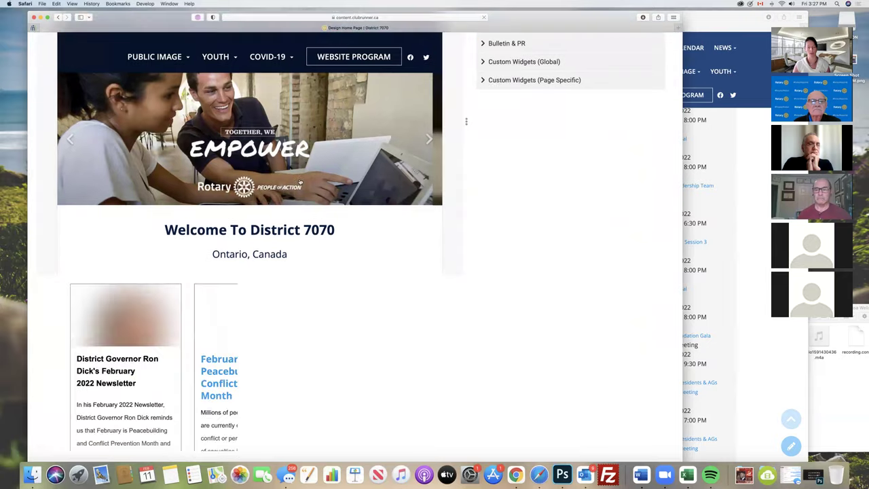
{"action": "scroll", "coordinate": [299, 182], "scroll_direction": "down", "scroll_amount": 10}
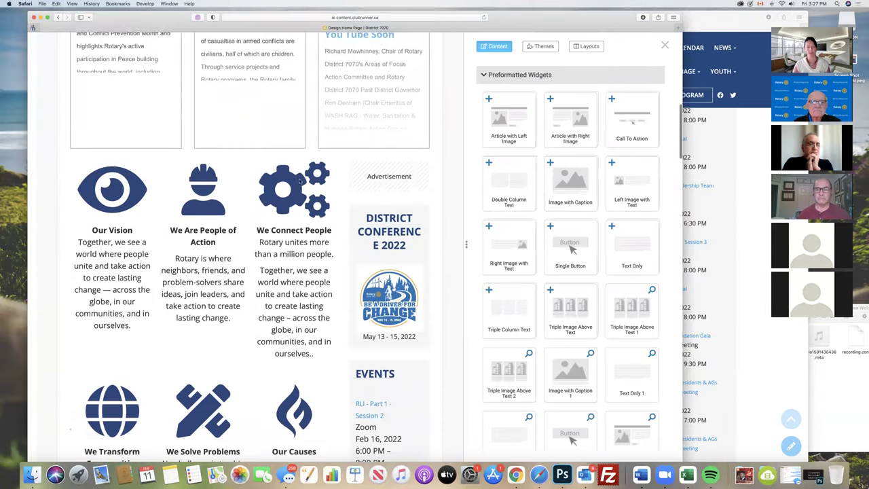
{"action": "scroll", "coordinate": [300, 182], "scroll_direction": "down", "scroll_amount": 6}
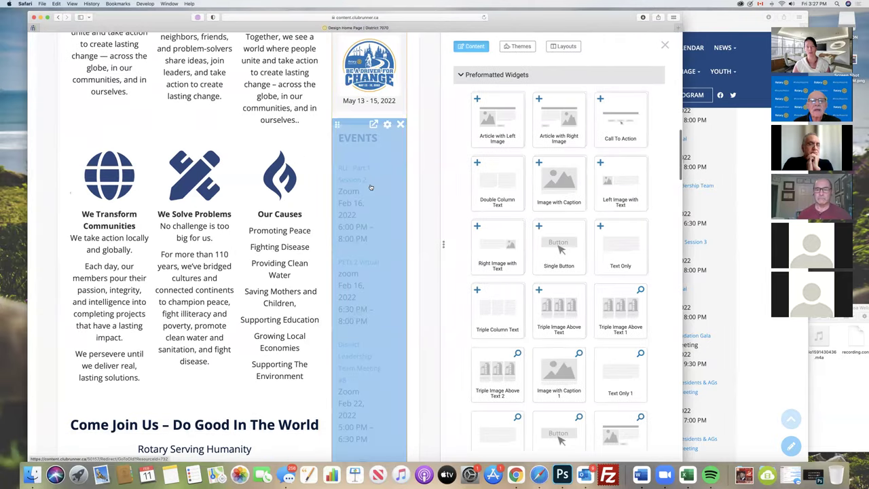
- Set the Events widget's Items To Display to 10 and publish the home page
{"action": "left_click", "coordinate": [388, 125]}
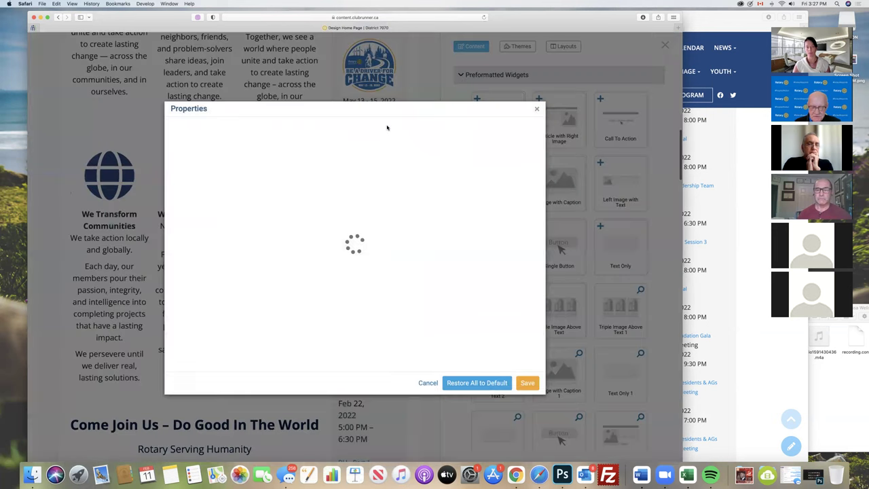
{"action": "scroll", "coordinate": [458, 256], "scroll_direction": "down", "scroll_amount": 5}
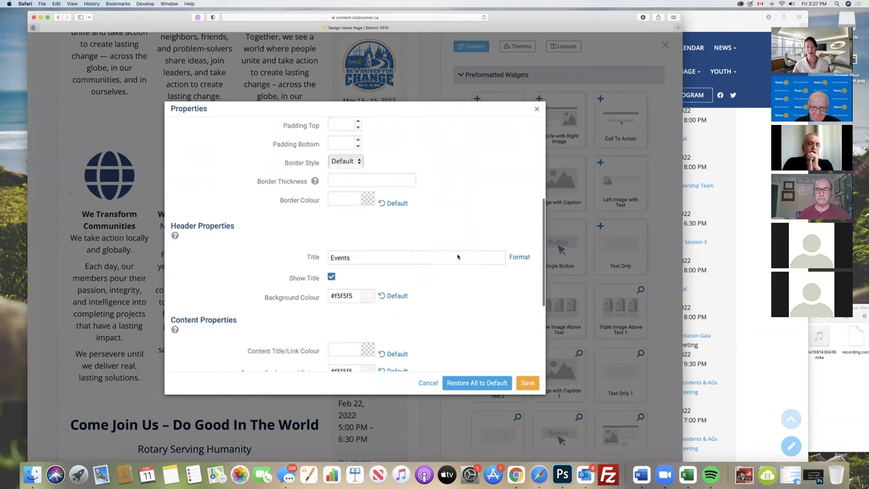
{"action": "scroll", "coordinate": [457, 257], "scroll_direction": "down", "scroll_amount": 4}
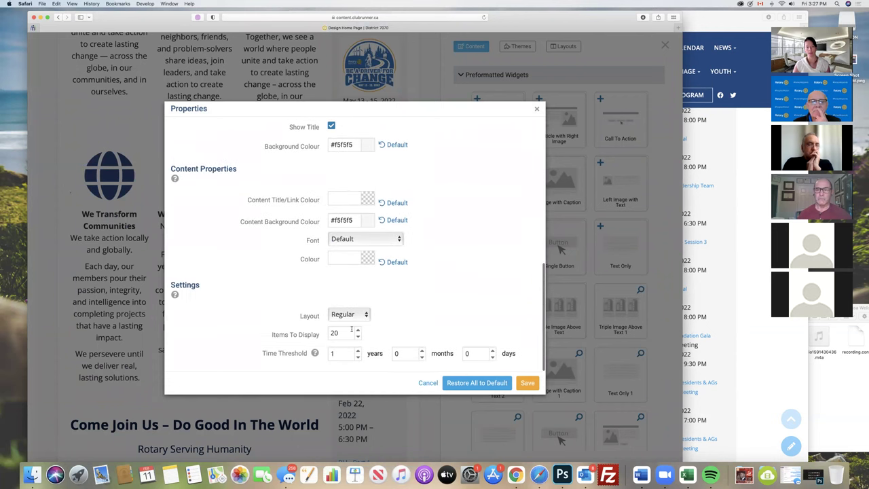
{"action": "double_click", "coordinate": [333, 333]}
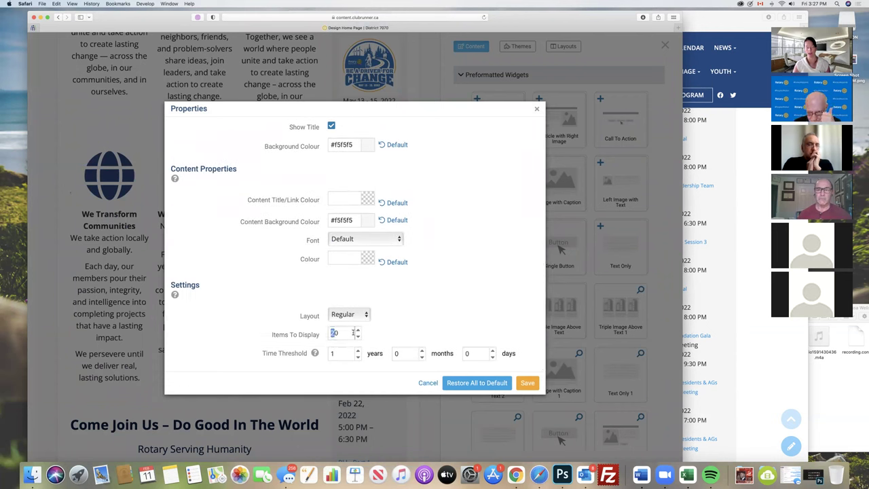
{"action": "type", "text": "1"}
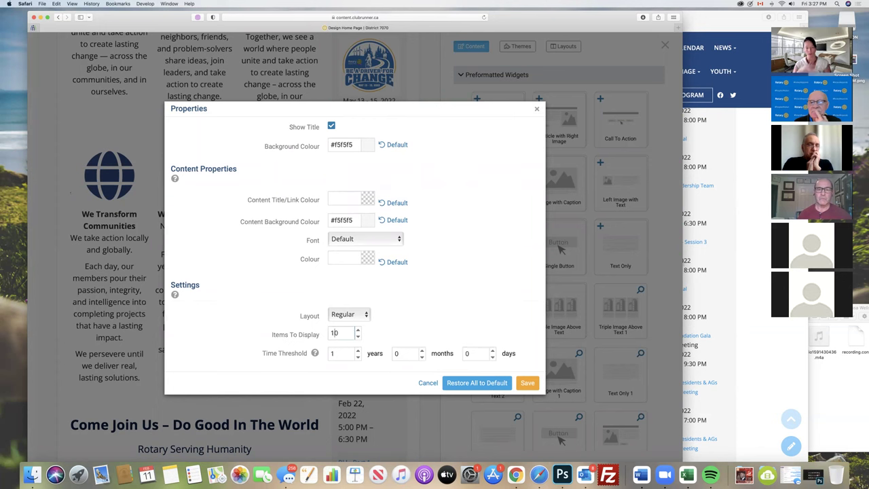
{"action": "left_click", "coordinate": [528, 384]}
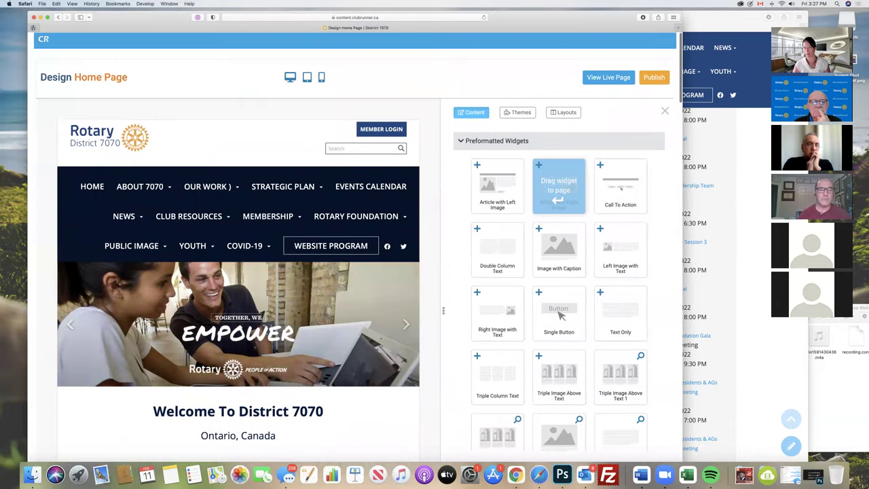
{"action": "left_click", "coordinate": [653, 77]}
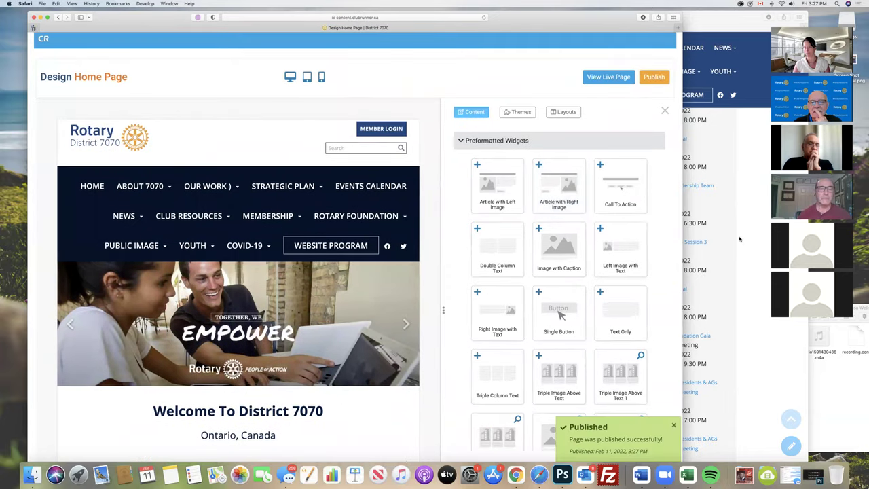
- Check the Events list on the public home page down to its View More link and calendar button
{"action": "left_click", "coordinate": [734, 226]}
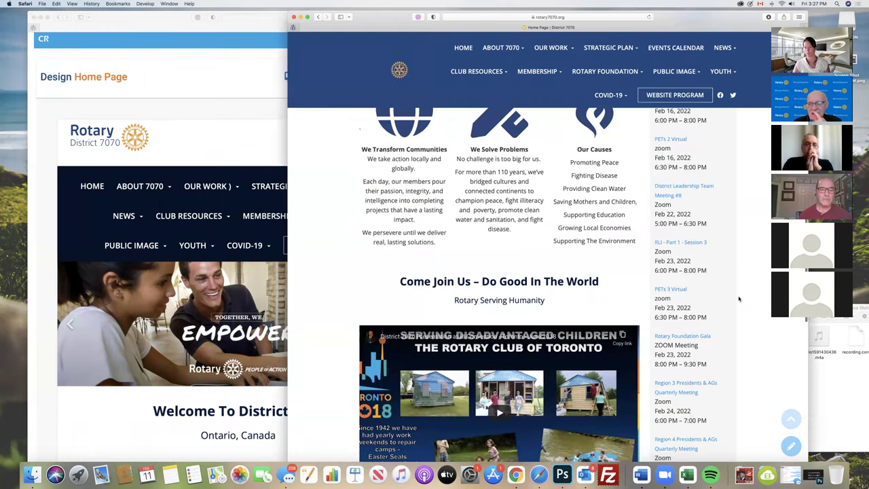
{"action": "scroll", "coordinate": [739, 299], "scroll_direction": "down", "scroll_amount": 5}
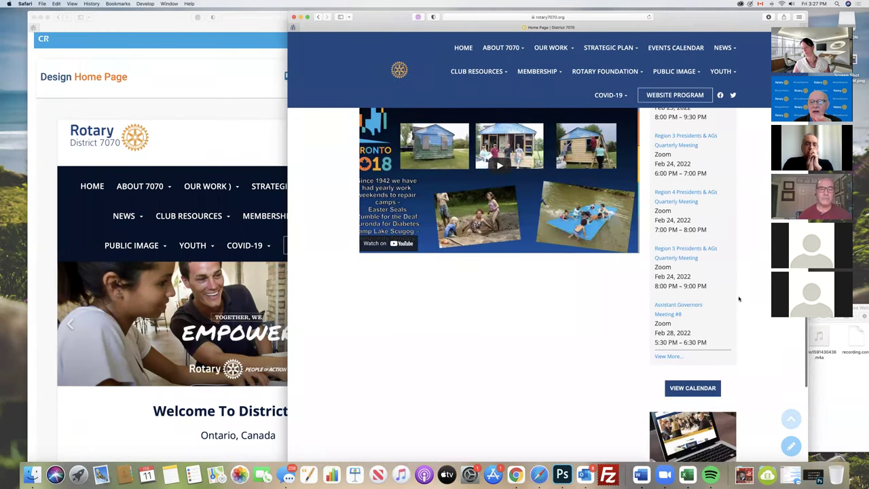
{"action": "scroll", "coordinate": [726, 326], "scroll_direction": "up", "scroll_amount": 1}
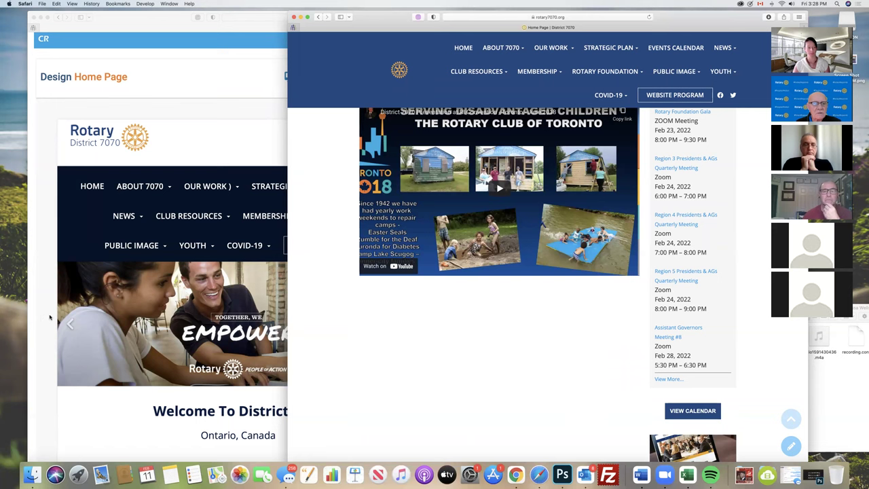
- Return to the Home Page Designer and review the page layout from the header to the end of the Events column
{"action": "left_click", "coordinate": [49, 317]}
{"action": "scroll", "coordinate": [279, 309], "scroll_direction": "down", "scroll_amount": 1}
{"action": "scroll", "coordinate": [280, 309], "scroll_direction": "down", "scroll_amount": 20}
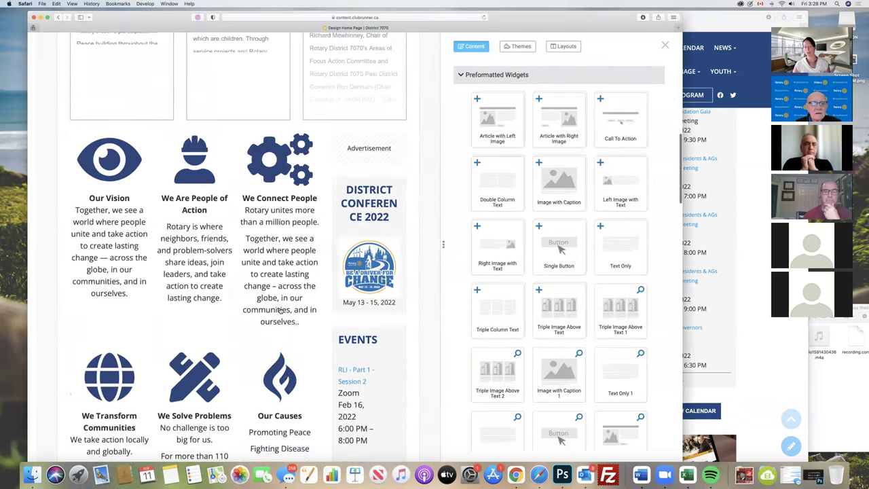
{"action": "scroll", "coordinate": [280, 311], "scroll_direction": "down", "scroll_amount": 5}
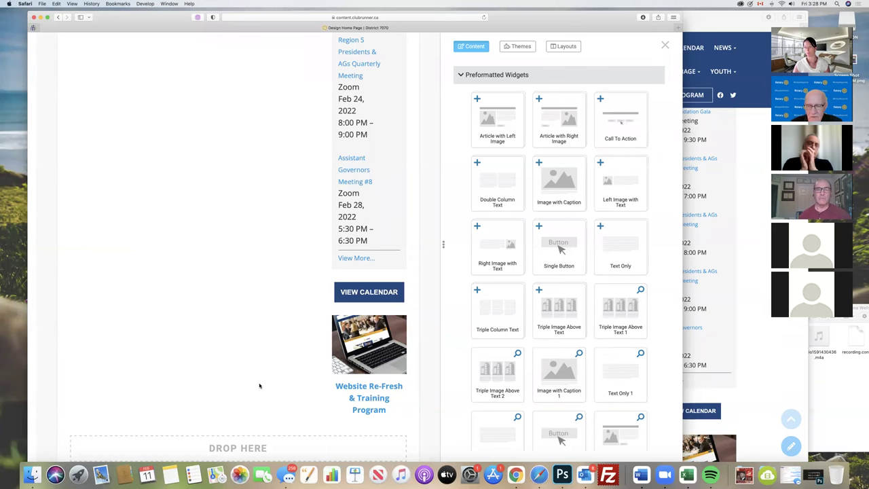
{"action": "scroll", "coordinate": [258, 385], "scroll_direction": "up", "scroll_amount": 5}
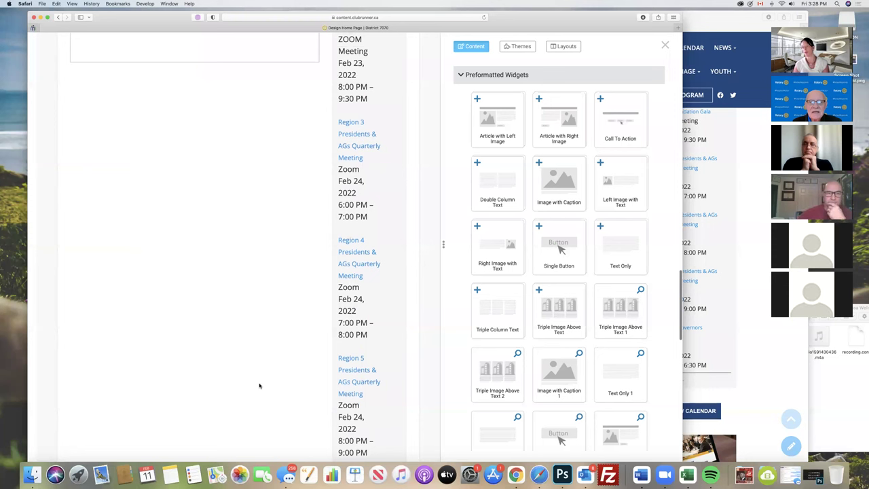
{"action": "scroll", "coordinate": [259, 386], "scroll_direction": "up", "scroll_amount": 12}
{"action": "scroll", "coordinate": [259, 386], "scroll_direction": "up", "scroll_amount": 10}
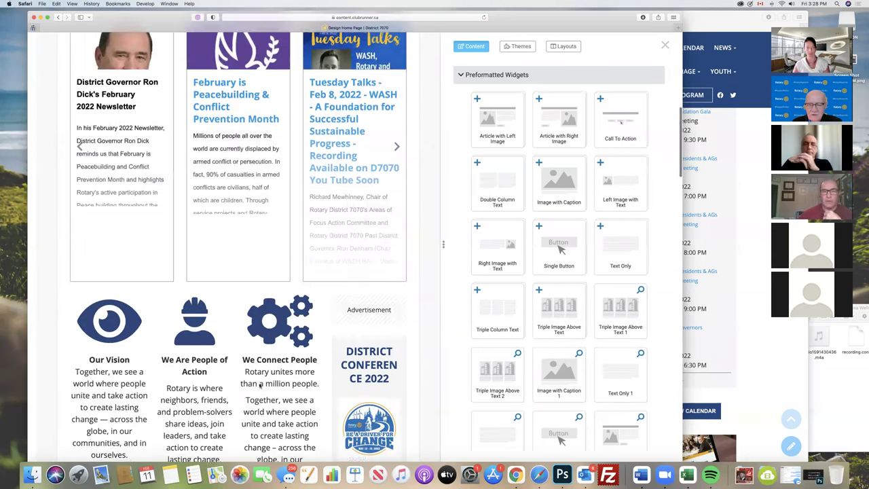
{"action": "scroll", "coordinate": [258, 386], "scroll_direction": "up", "scroll_amount": 4}
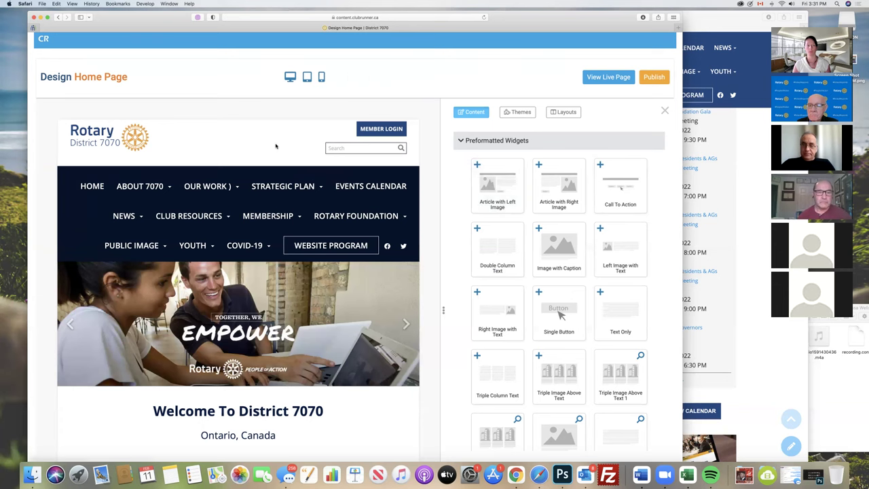
- Open the Rotaract Clubs of D7090 website, rotaract7090.org, in a new browser tab and narrow the window
{"action": "left_click", "coordinate": [678, 28]}
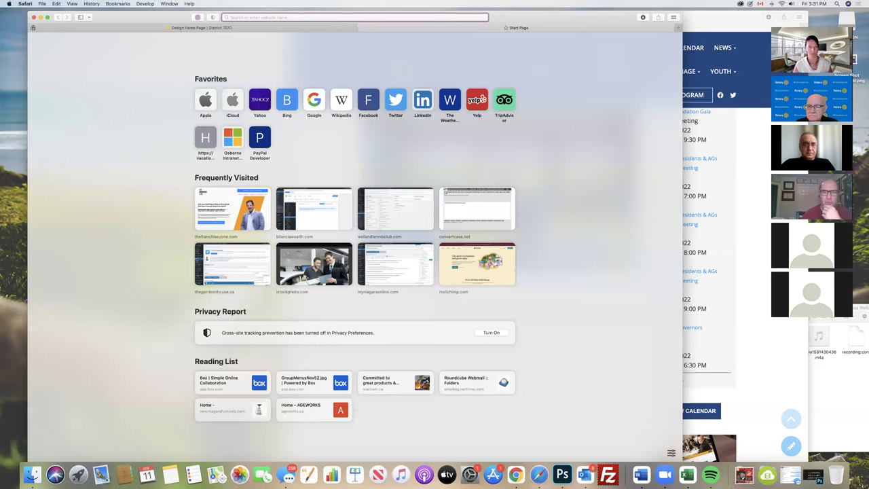
{"action": "type", "text": "rotarac"}
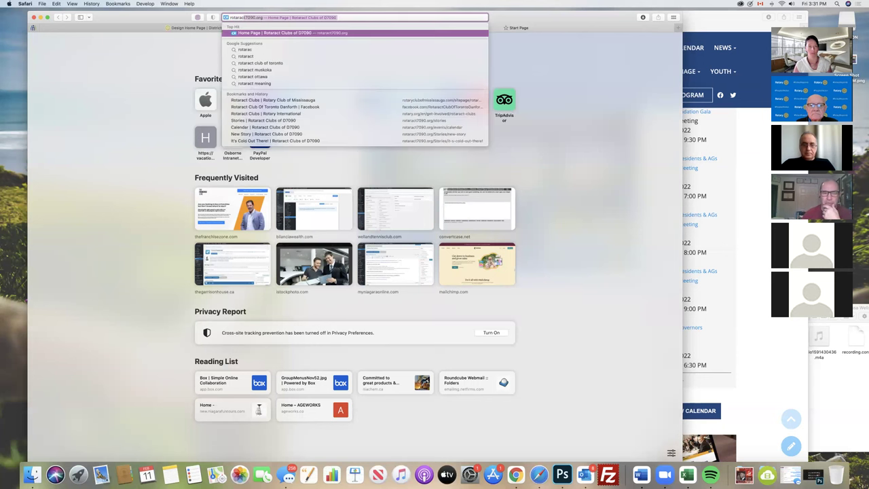
{"action": "key", "text": "Return"}
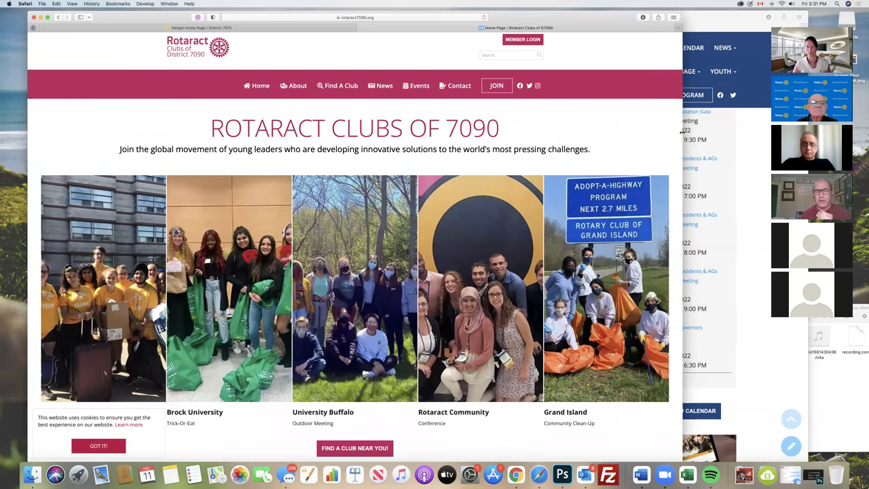
{"action": "left_click_drag", "start_coordinate": [679, 132], "coordinate": [637, 133]}
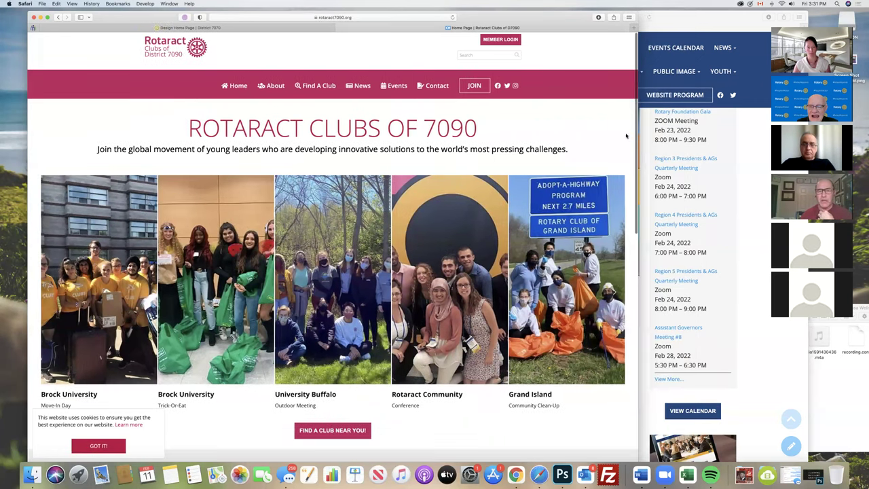
- Look through the Rotaract home page's photo carousel, service, leadership and action sections, and footer
{"action": "scroll", "coordinate": [514, 242], "scroll_direction": "down", "scroll_amount": 4}
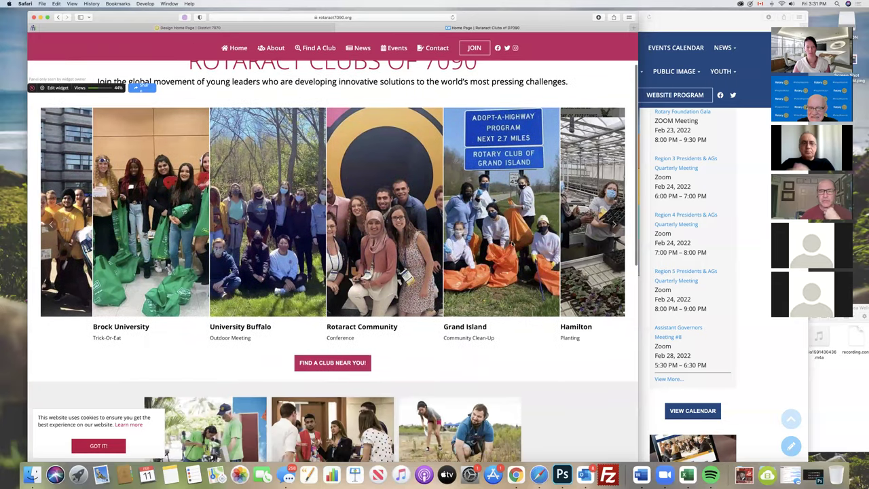
{"action": "scroll", "coordinate": [512, 243], "scroll_direction": "down", "scroll_amount": 5}
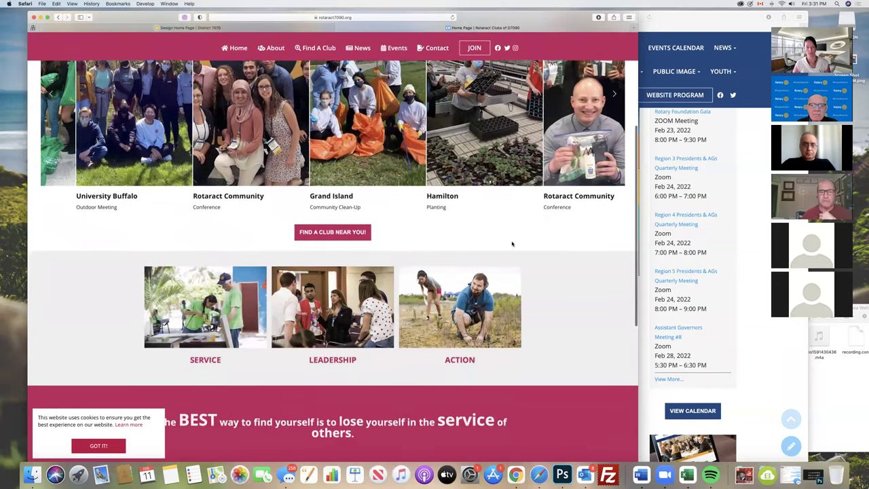
{"action": "scroll", "coordinate": [513, 246], "scroll_direction": "down", "scroll_amount": 6}
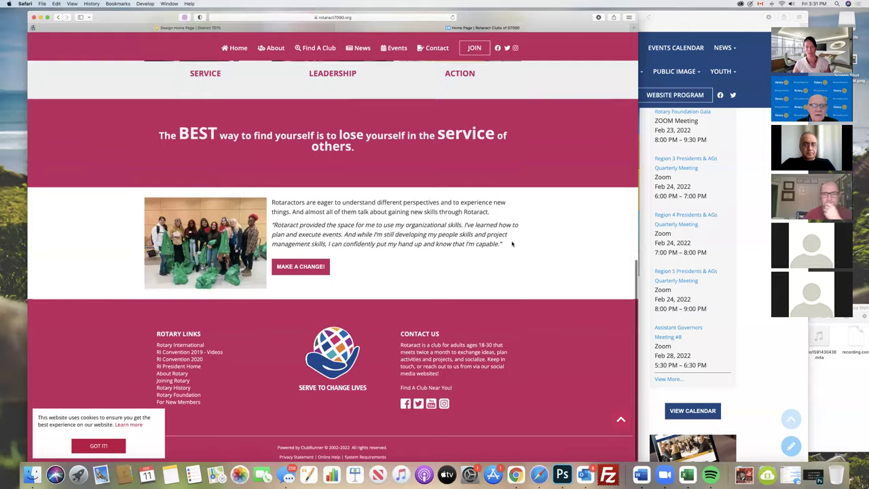
- Close the Rotaract Clubs of D7090 website and return to the District 7070 Home Page Designer
{"action": "scroll", "coordinate": [512, 244], "scroll_direction": "up", "scroll_amount": 5}
{"action": "scroll", "coordinate": [512, 244], "scroll_direction": "up", "scroll_amount": 9}
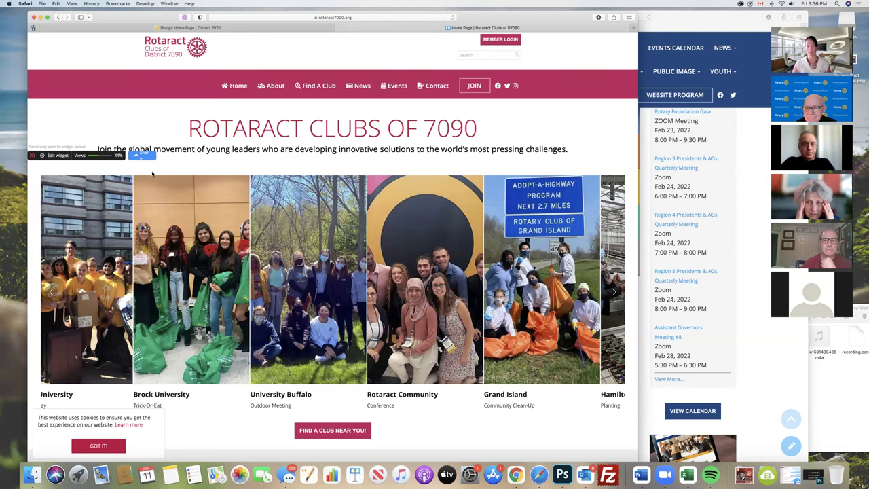
{"action": "scroll", "coordinate": [246, 53], "scroll_direction": "down", "scroll_amount": 2}
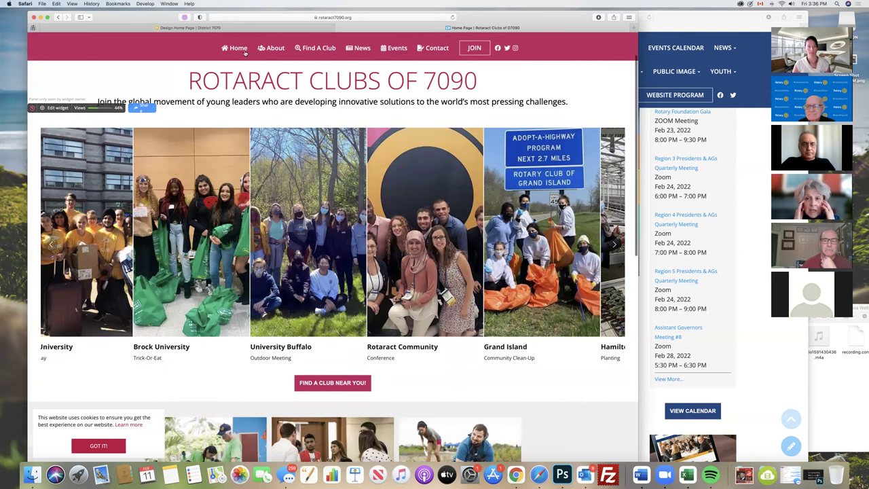
{"action": "left_click", "coordinate": [340, 28]}
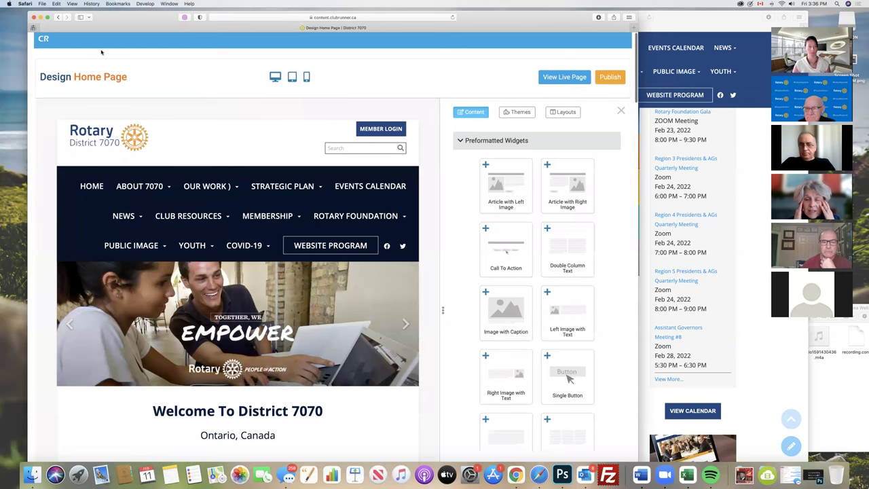
- Shorten the designer's address to its Content path to reach the District 7070 admin area, and show the For Clubs and Organization options
{"action": "left_click", "coordinate": [383, 18]}
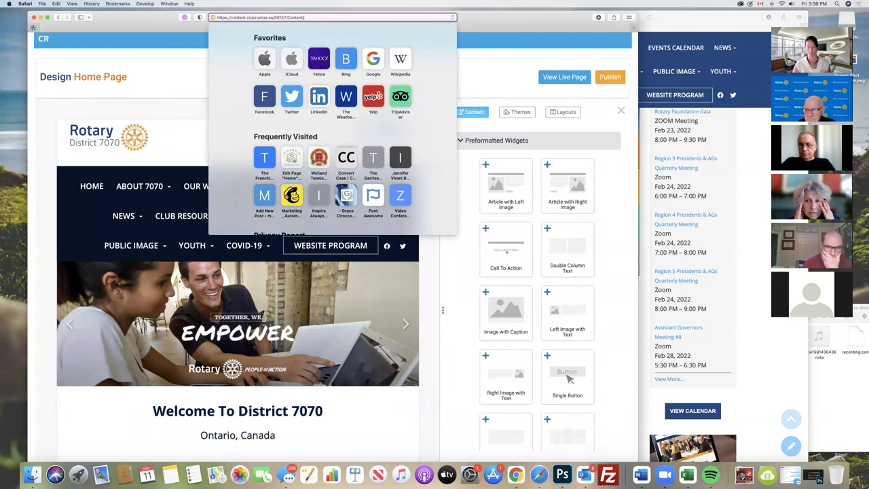
{"action": "key", "text": "Return"}
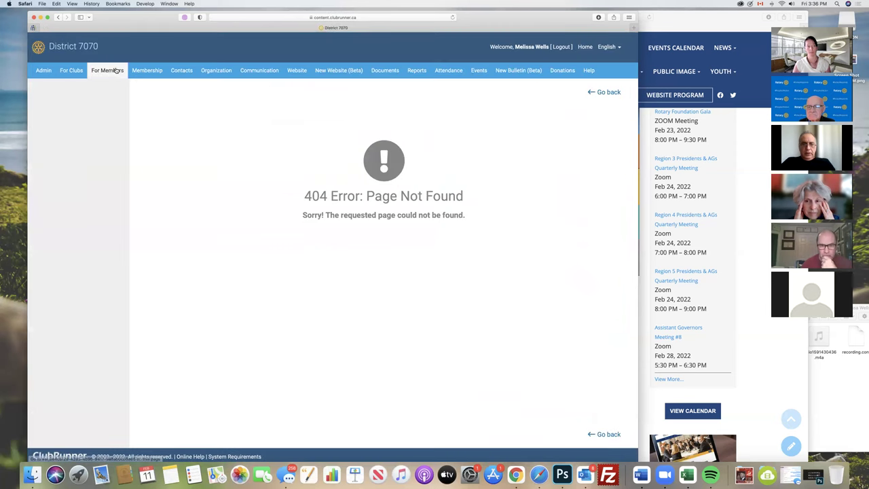
{"action": "left_click", "coordinate": [79, 71]}
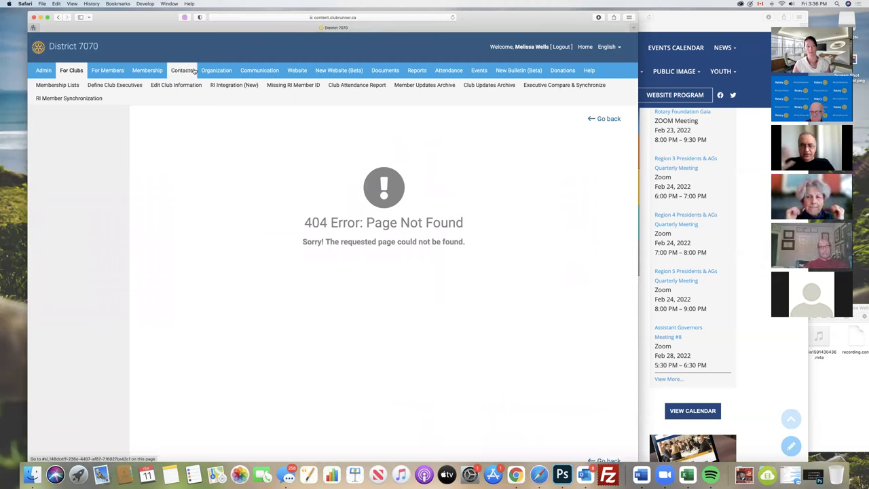
{"action": "left_click", "coordinate": [224, 72]}
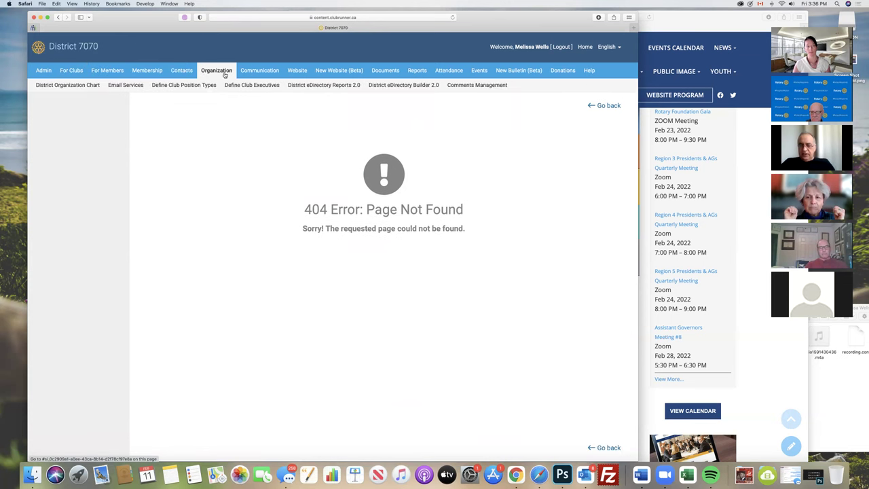